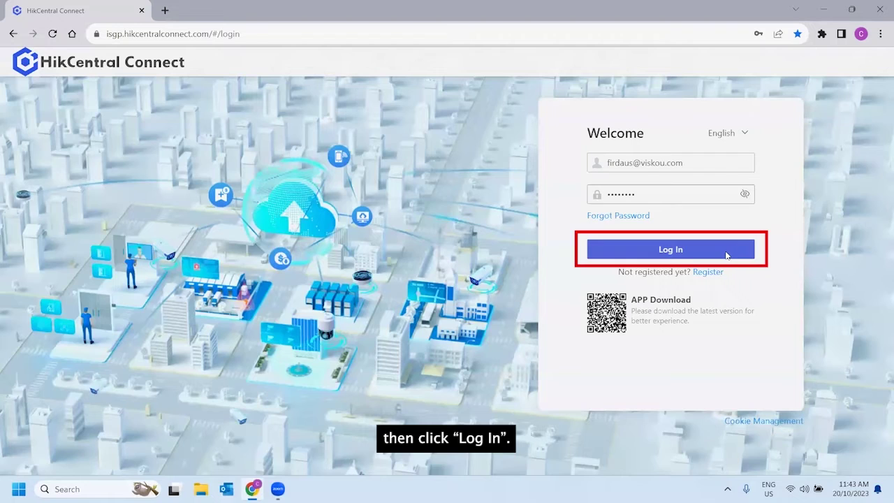
Log in to the HikCentral Connect portal with the account e-mail and password.
click(726, 252)
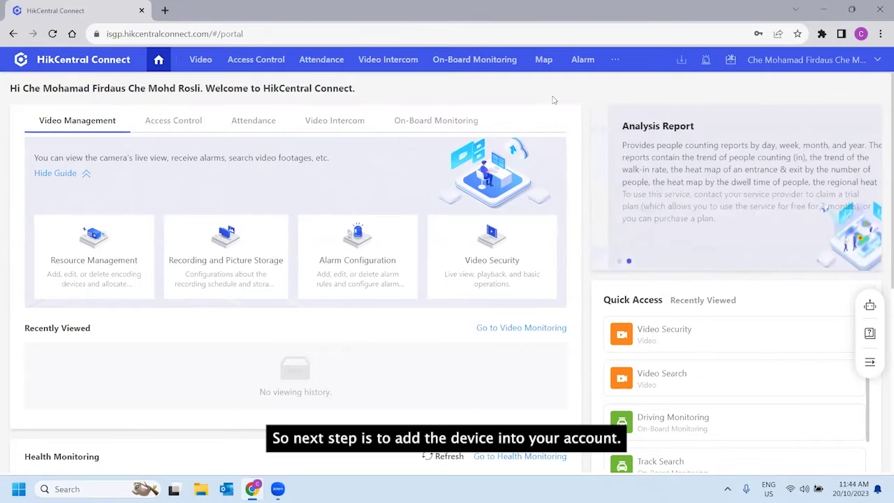
Go to Device and Maintenance's Access Control Device list and begin adding a device.
mouse_move(614, 60)
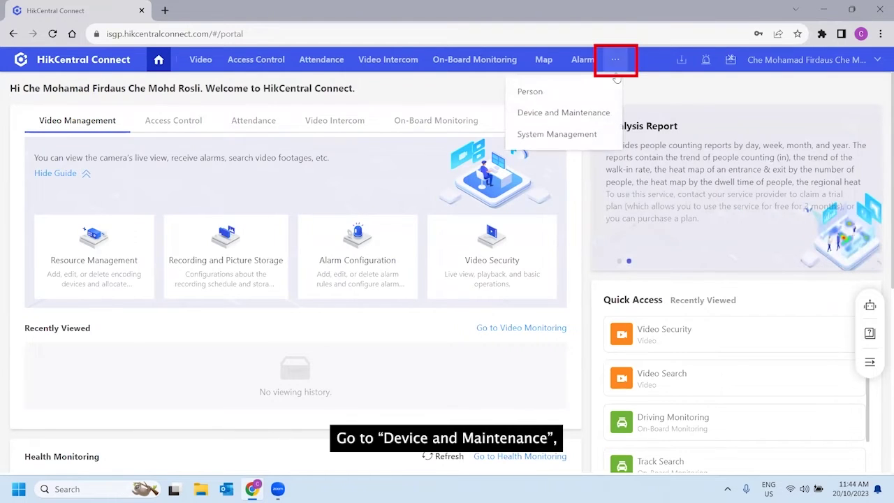
click(602, 117)
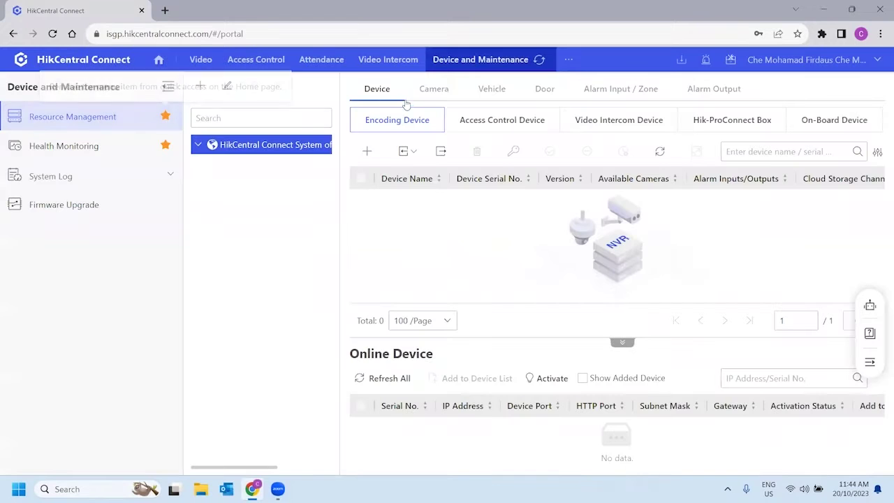
click(505, 122)
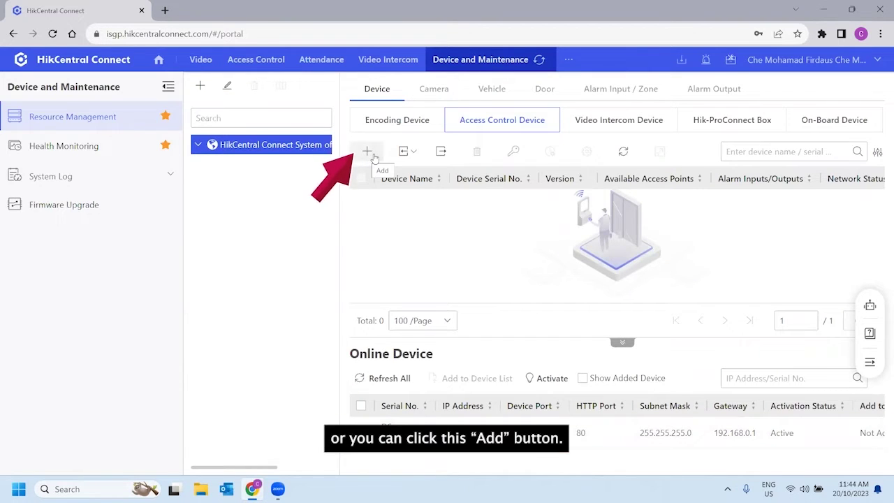
click(366, 154)
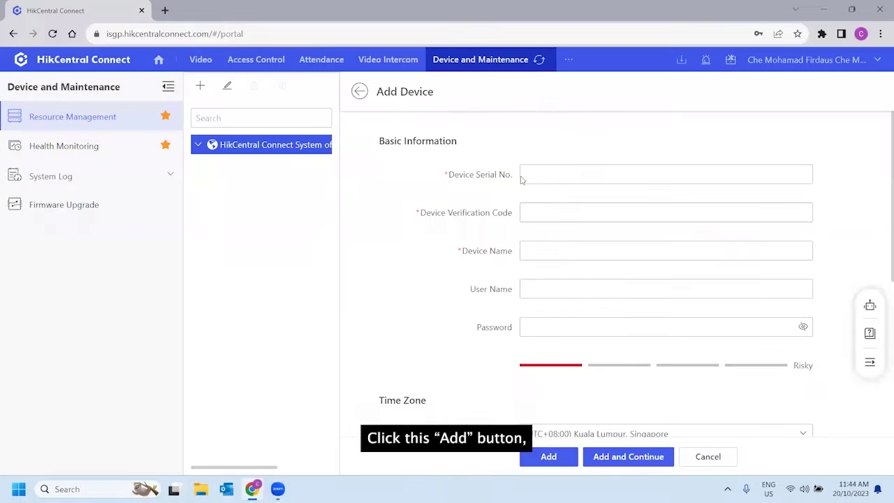
click(527, 175)
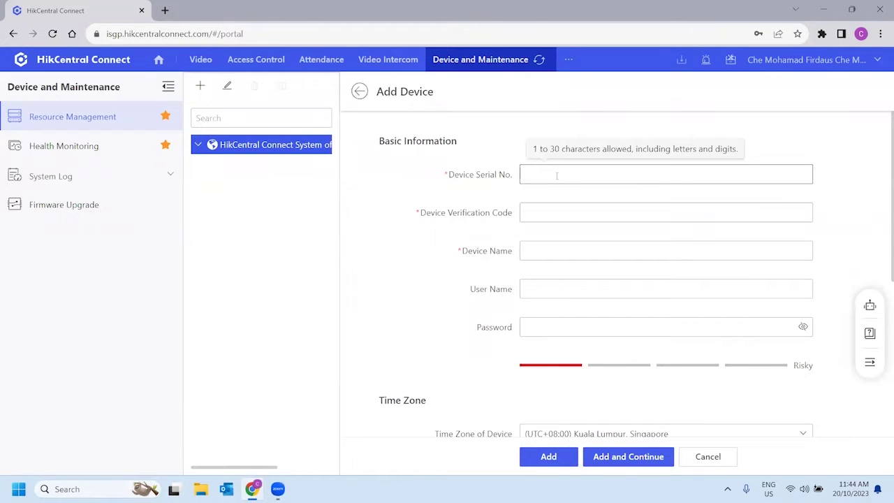
click(569, 211)
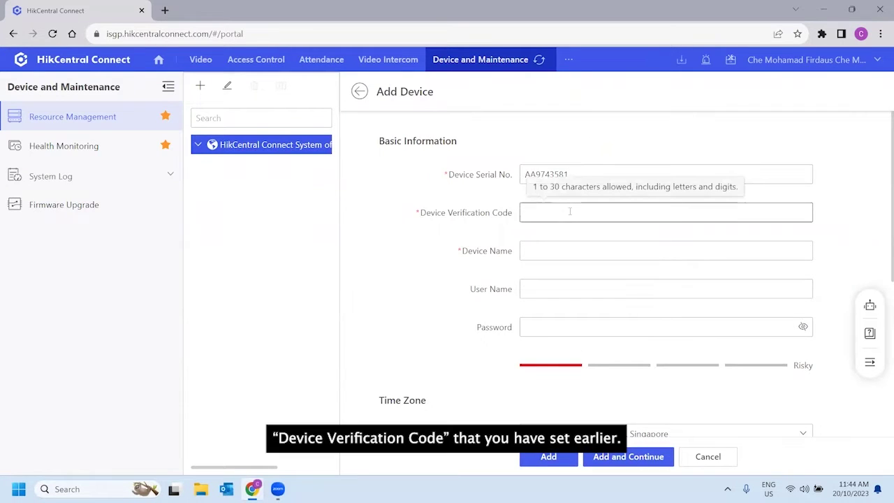
click(571, 250)
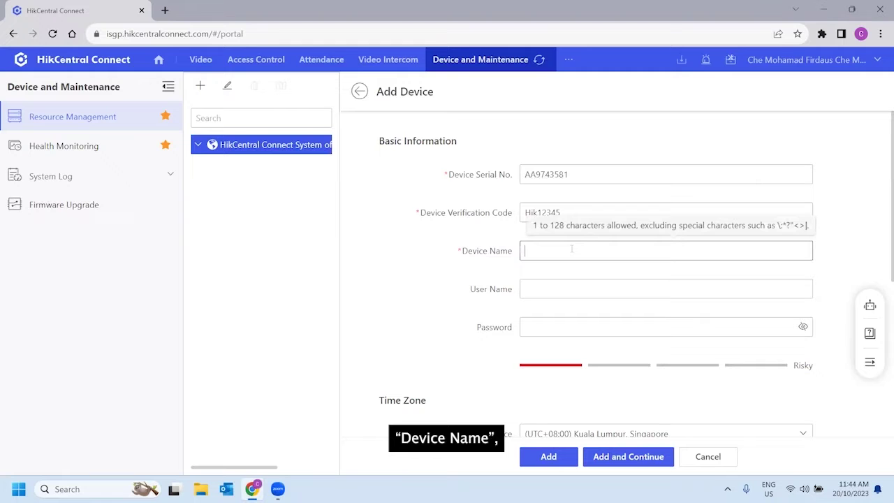
text(Viskou Test)
Enter the device's admin user name and password, then add the device.
click(598, 288)
text(admin)
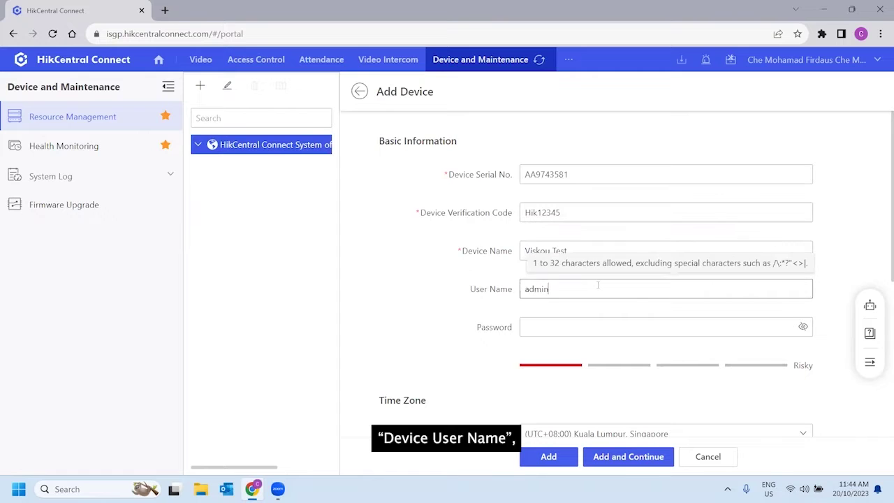
key(Tab)
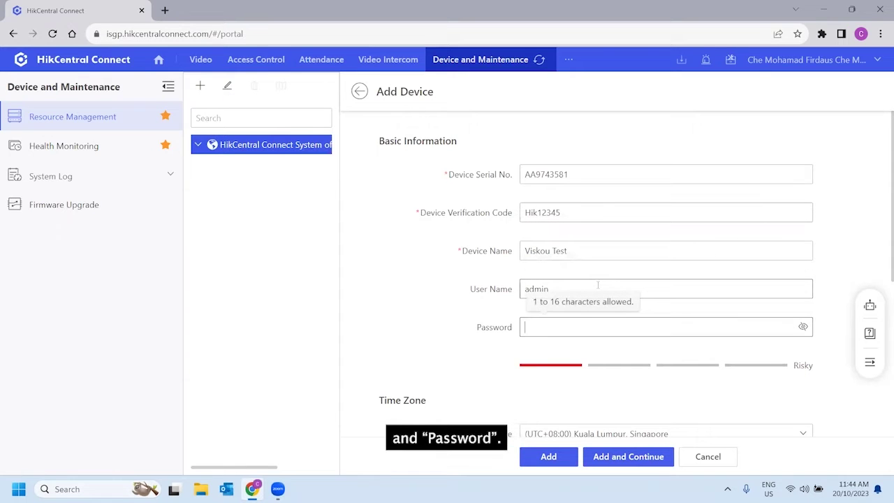
text(********)
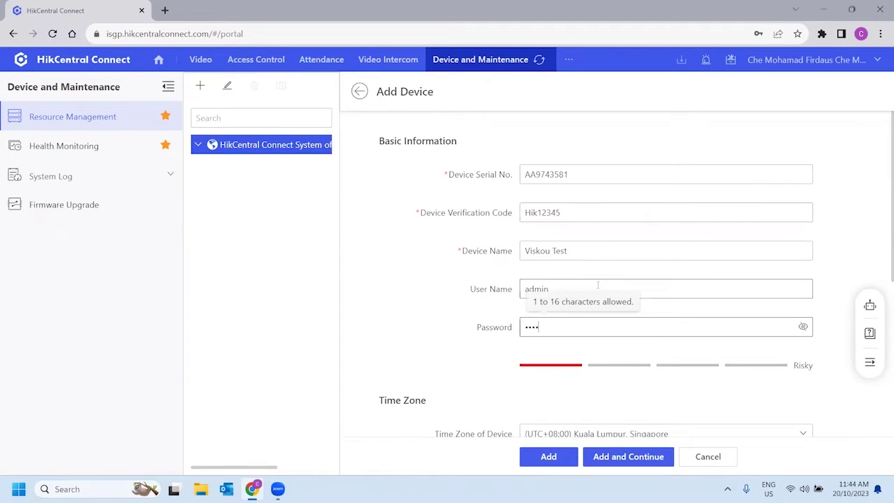
scroll(787, 254, down, 3)
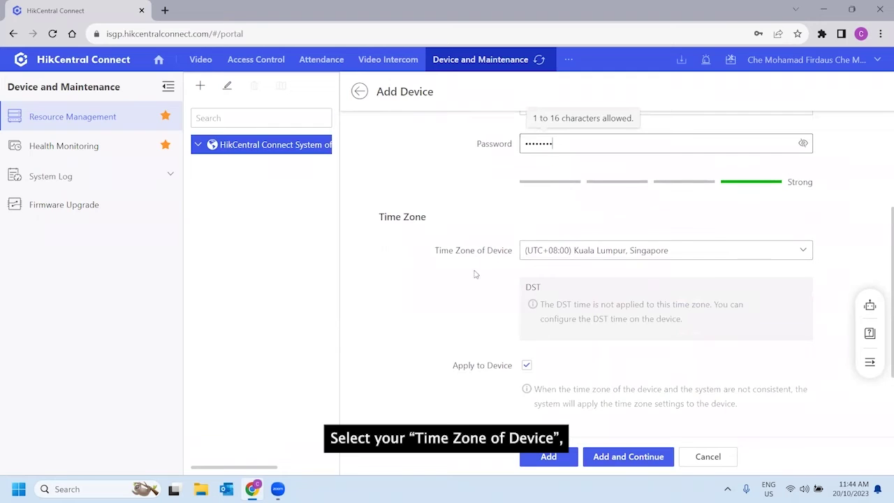
scroll(465, 290, down, 2)
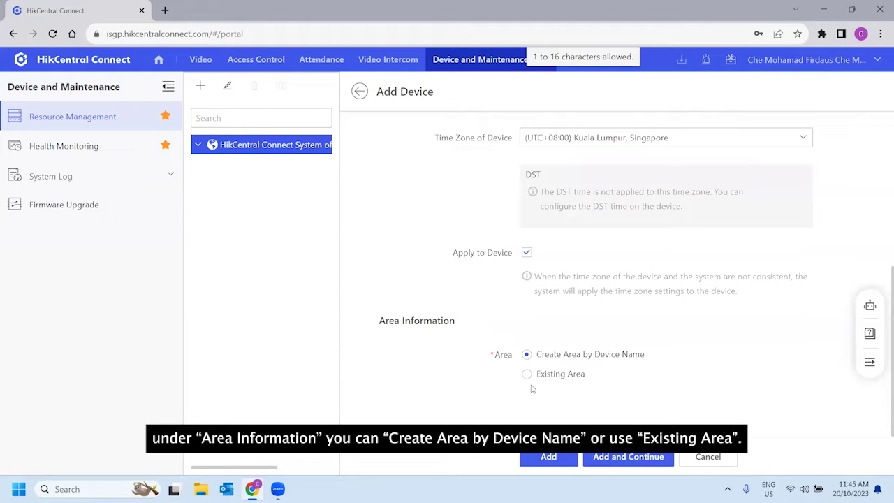
click(550, 458)
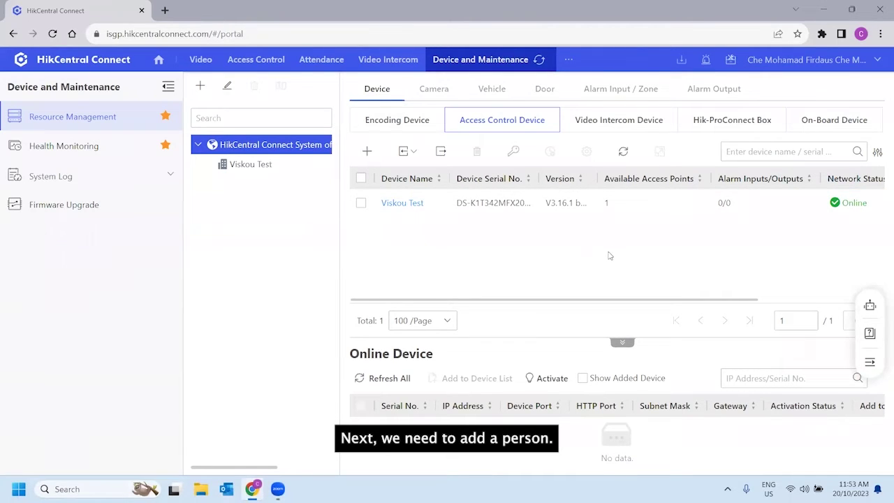
Add a Technical department under All Departments in Person and select it.
click(569, 60)
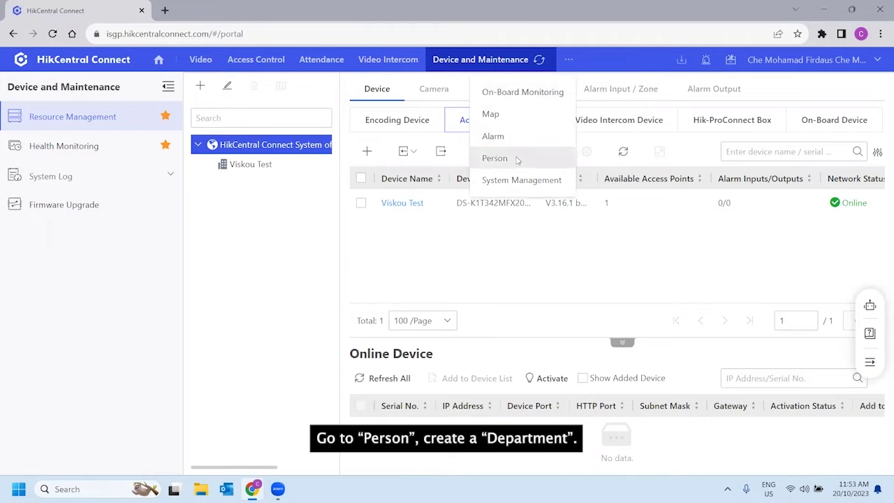
click(515, 159)
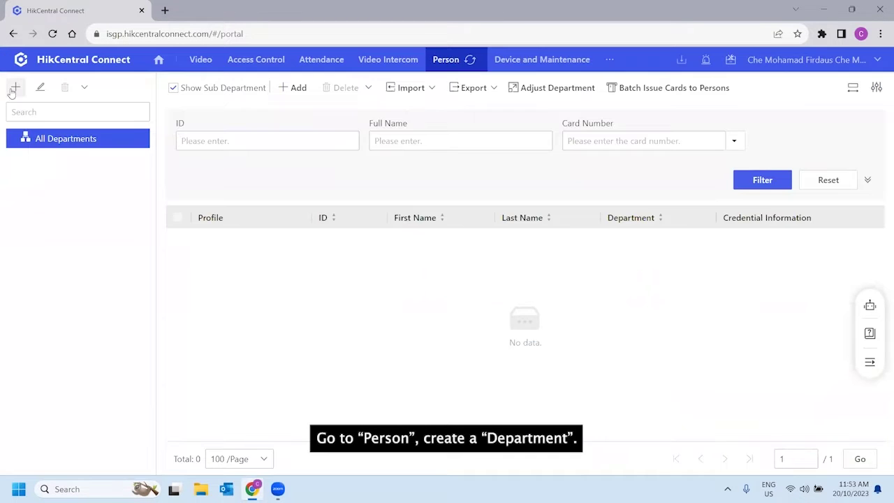
click(15, 88)
click(256, 266)
text(Technical)
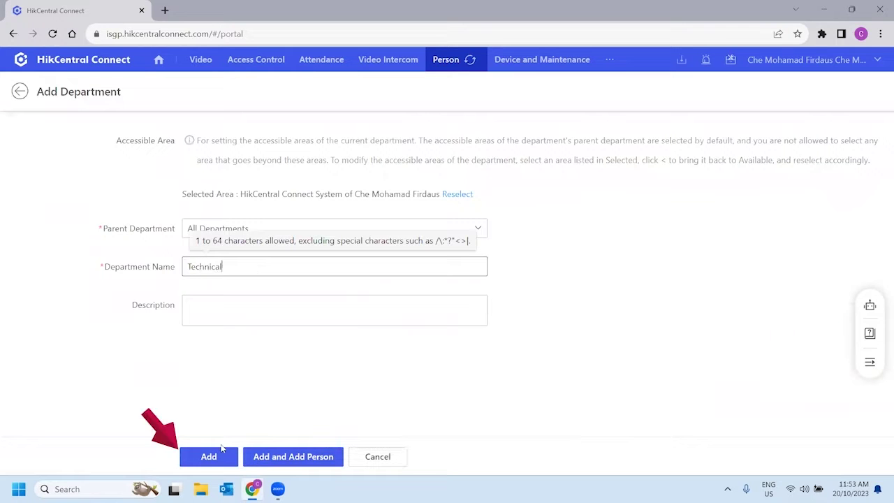
click(213, 456)
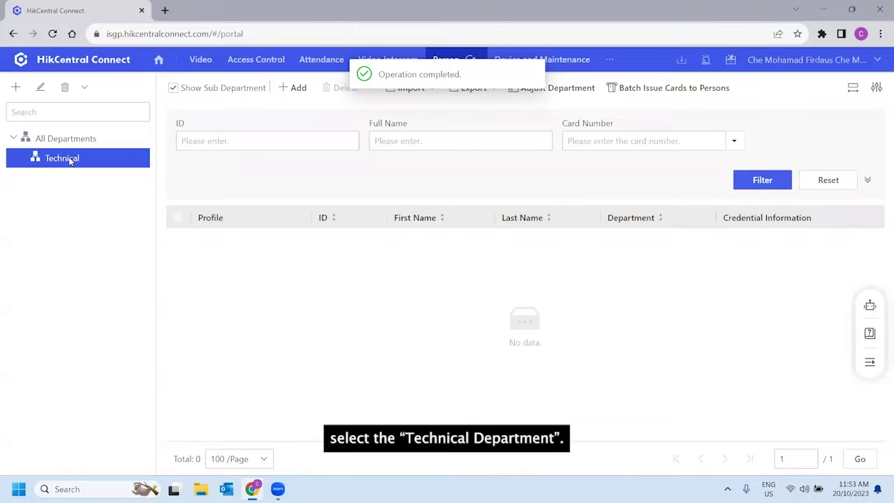
click(70, 159)
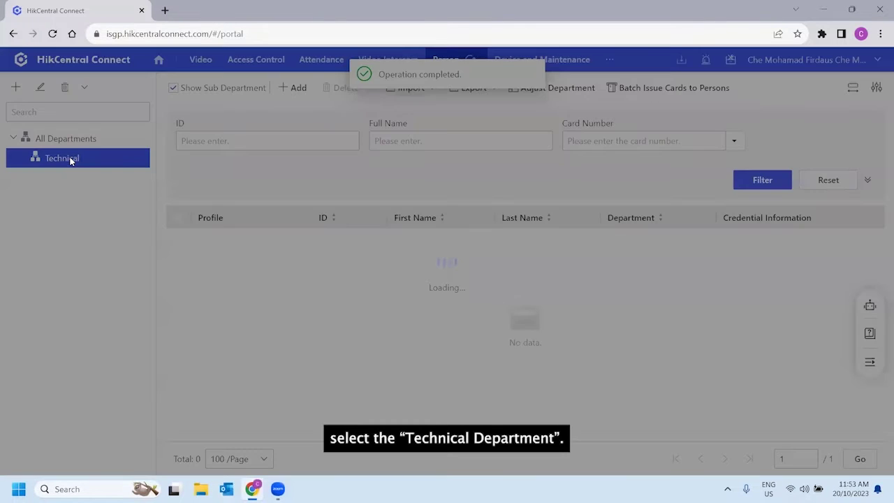
Start a new person in the Technical department and enter their first and last name.
click(303, 91)
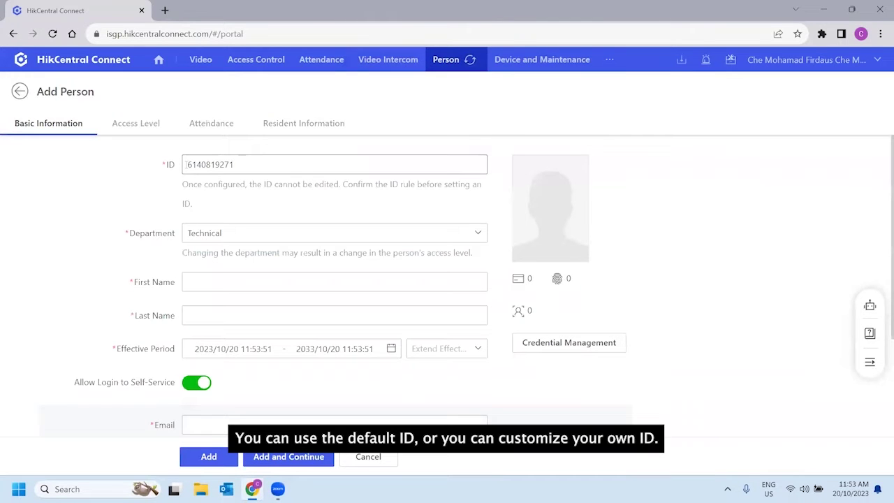
drag(187, 164, 243, 165)
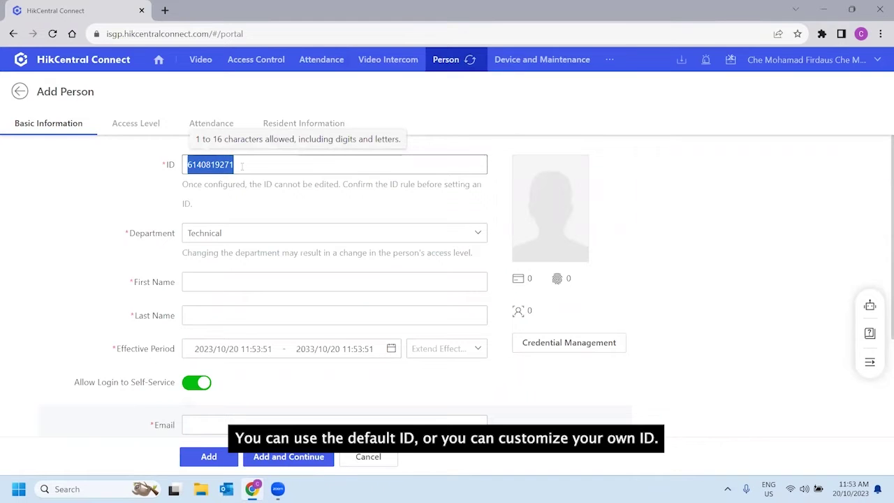
click(238, 233)
click(235, 308)
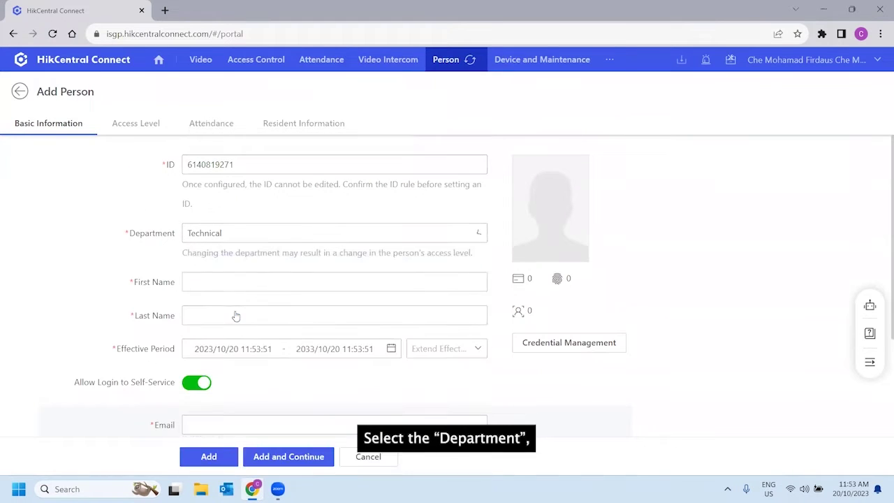
scroll(233, 293, down, 1)
click(224, 222)
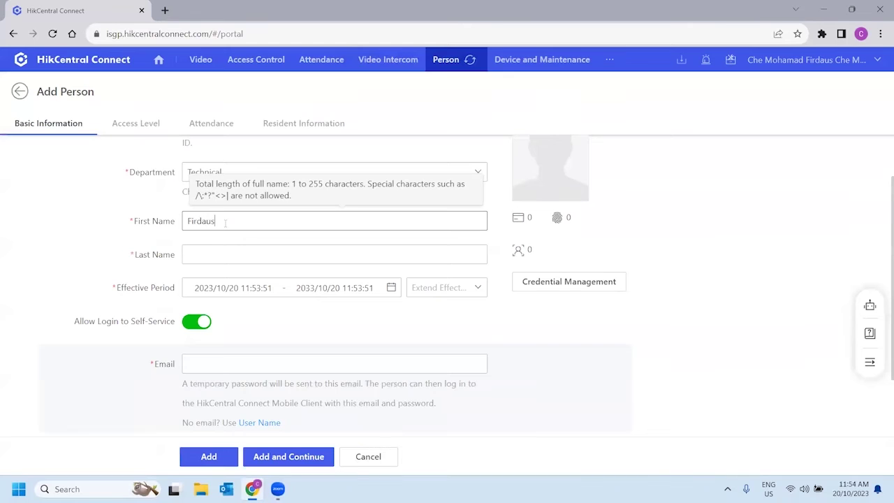
click(231, 255)
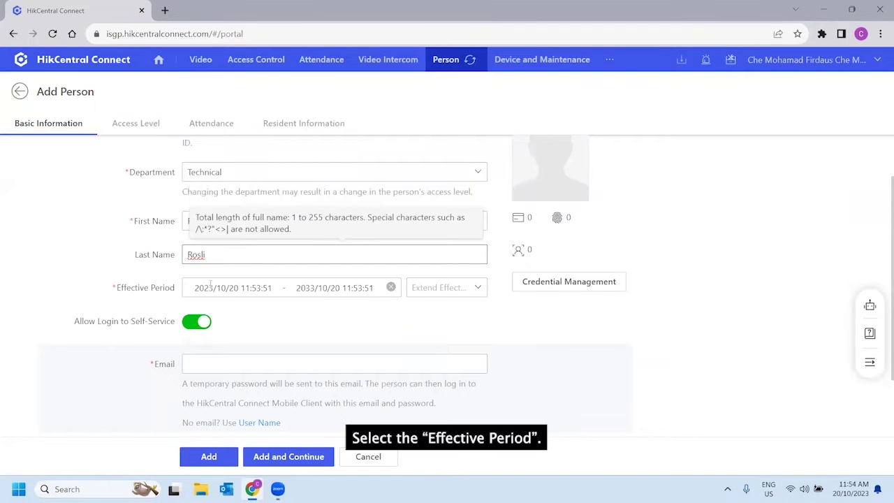
click(105, 319)
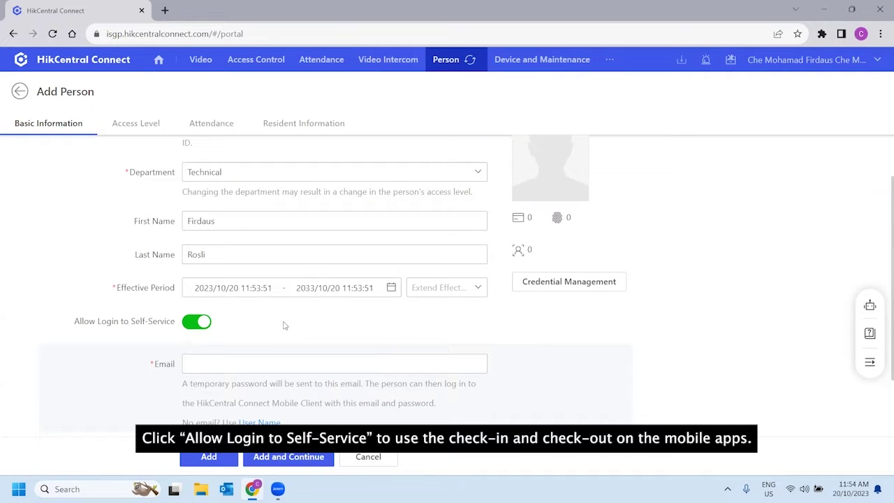
Fill in the person's e-mail address for self-service login.
scroll(174, 328, down, 1)
click(217, 282)
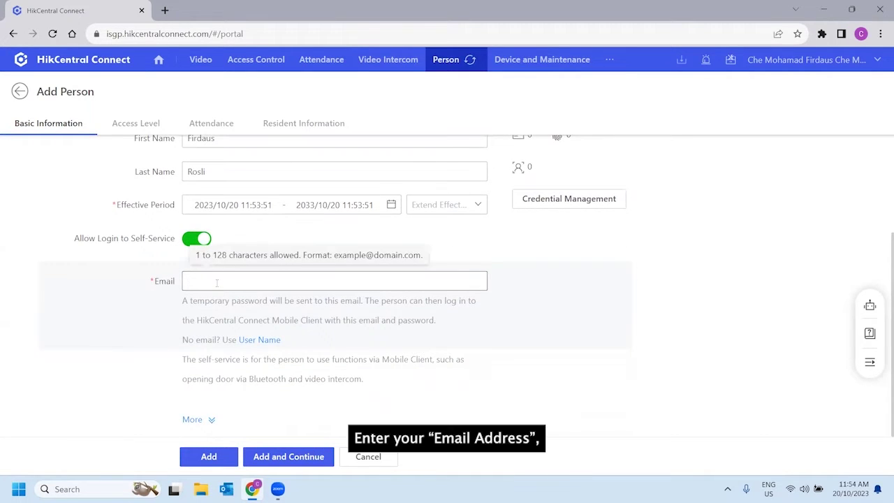
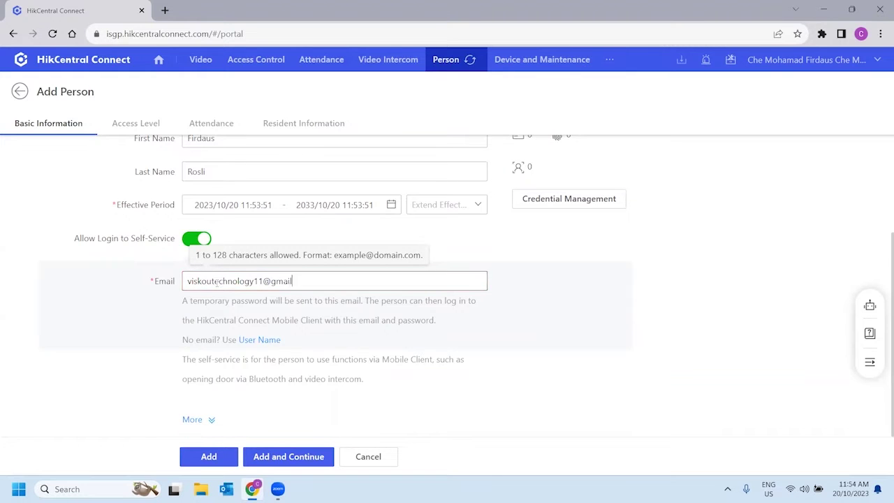
scroll(520, 306, up, 2)
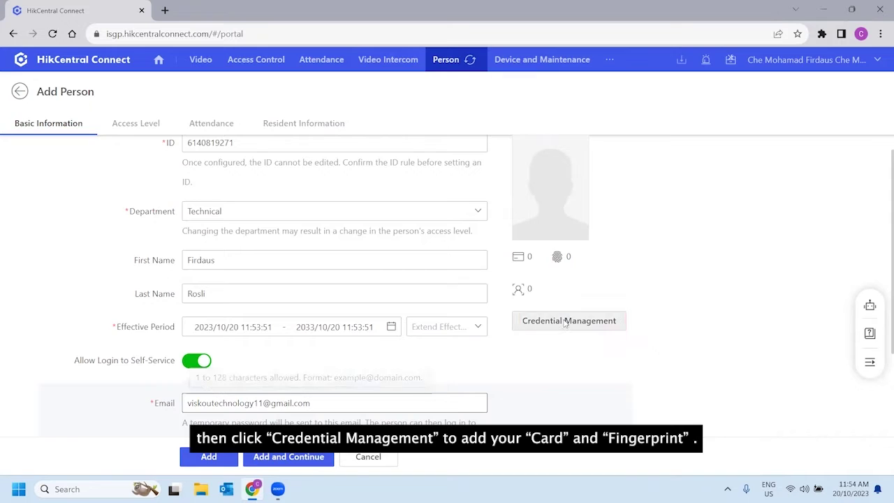
click(564, 323)
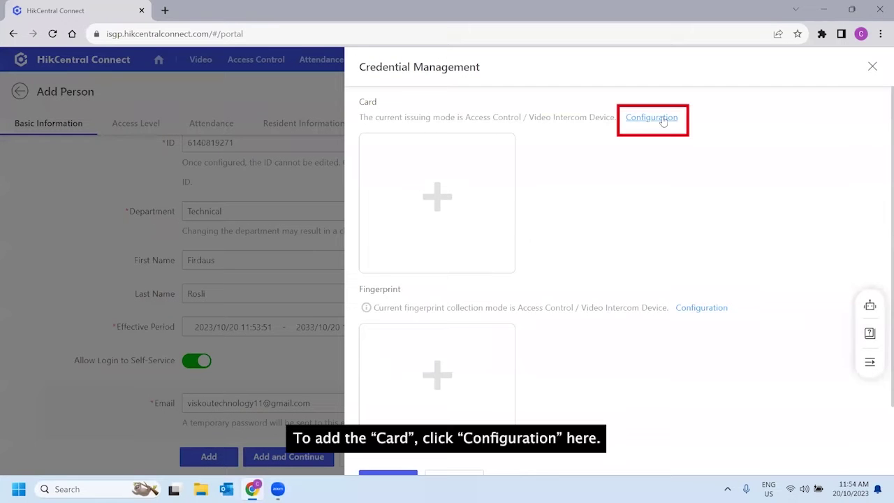
Set card issuing to Access Control Device Viskou Test and add a card.
click(663, 122)
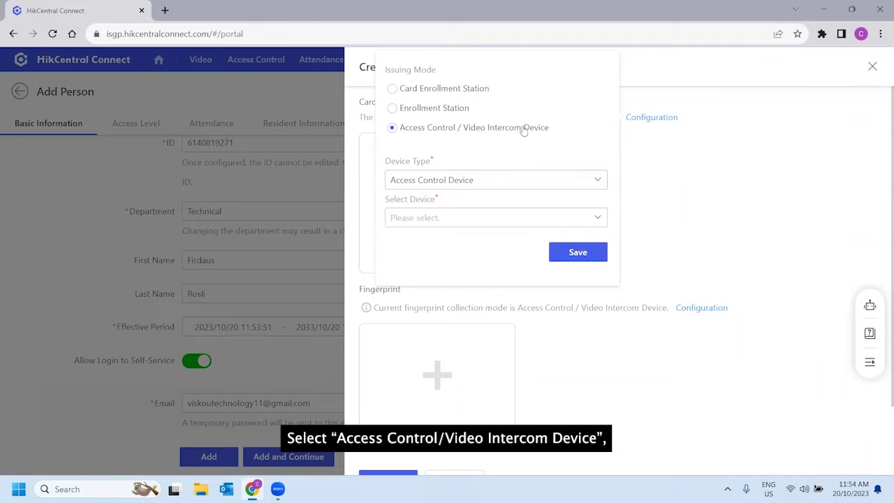
click(408, 181)
click(459, 202)
click(493, 217)
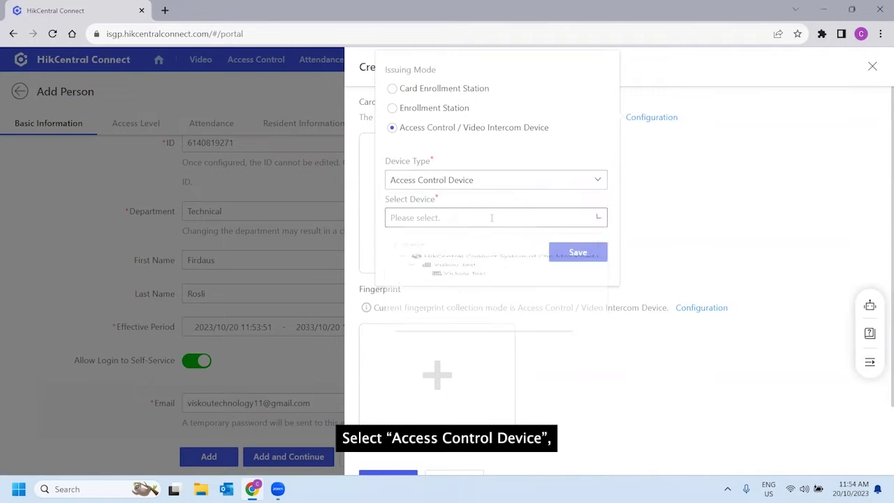
click(464, 327)
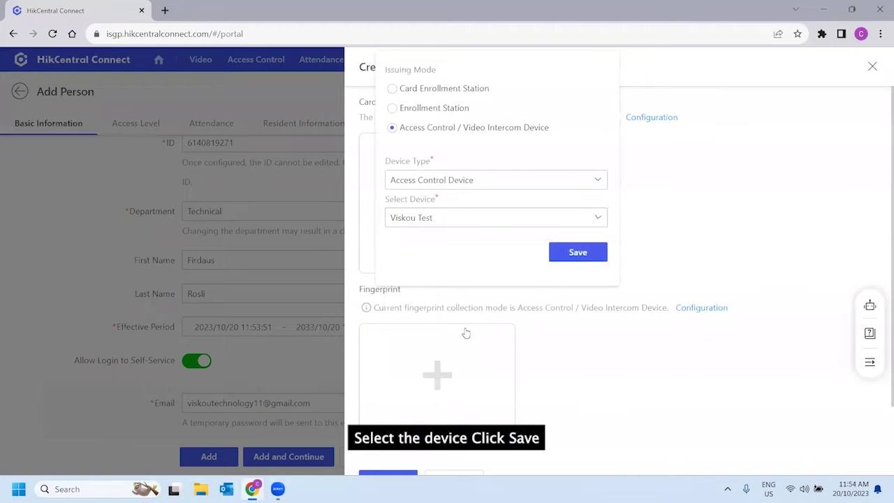
click(570, 256)
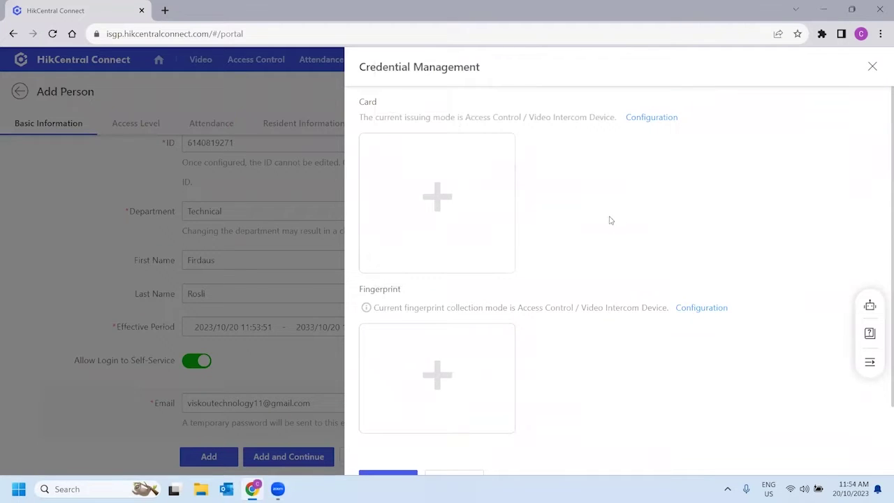
click(442, 196)
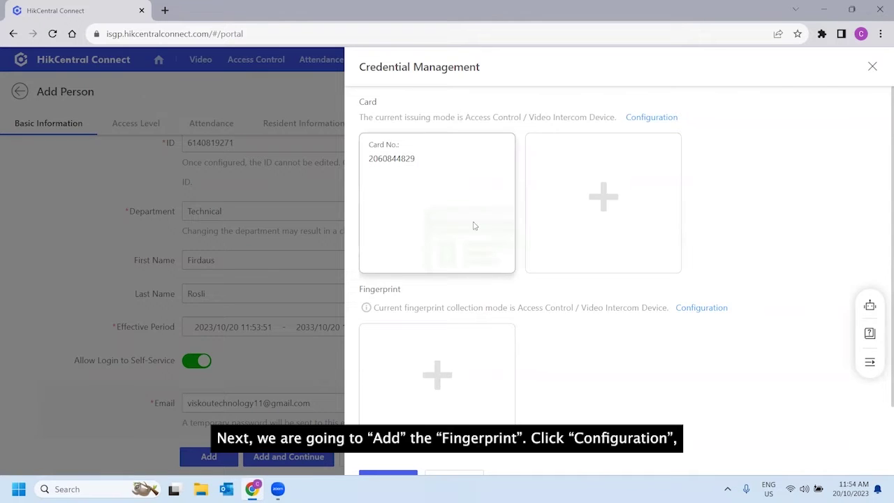
Set fingerprint collection to Viskou Test and collect fingerprint Fingerprint01.
click(691, 314)
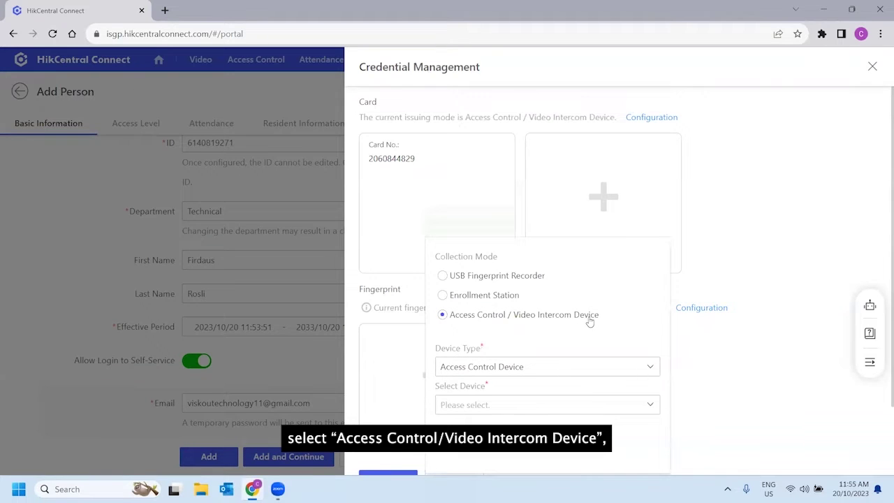
click(457, 366)
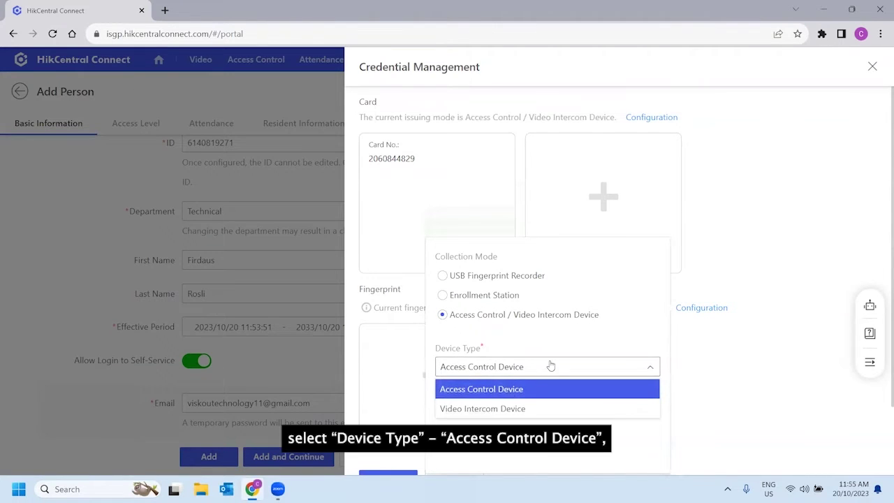
click(508, 391)
click(491, 403)
click(510, 251)
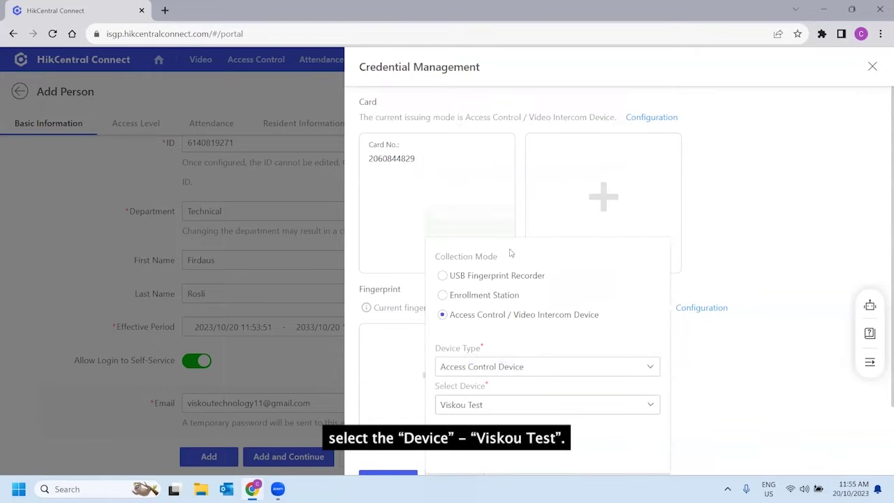
click(476, 450)
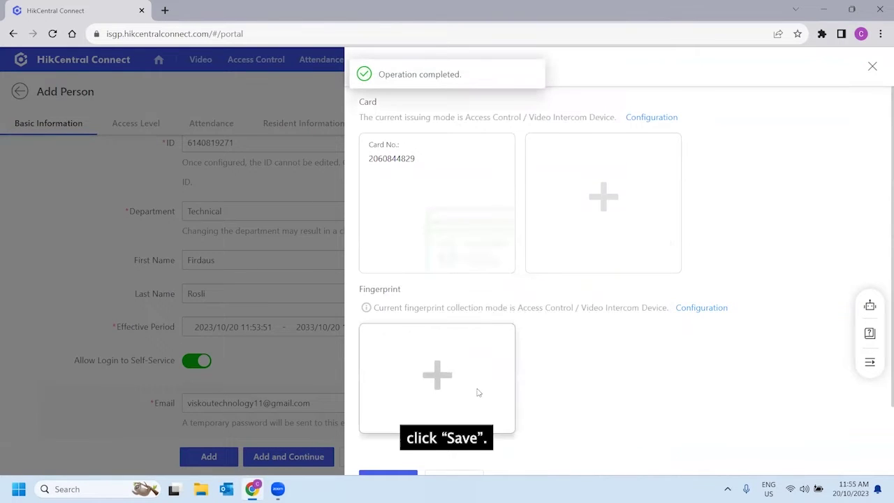
scroll(475, 377, down, 1)
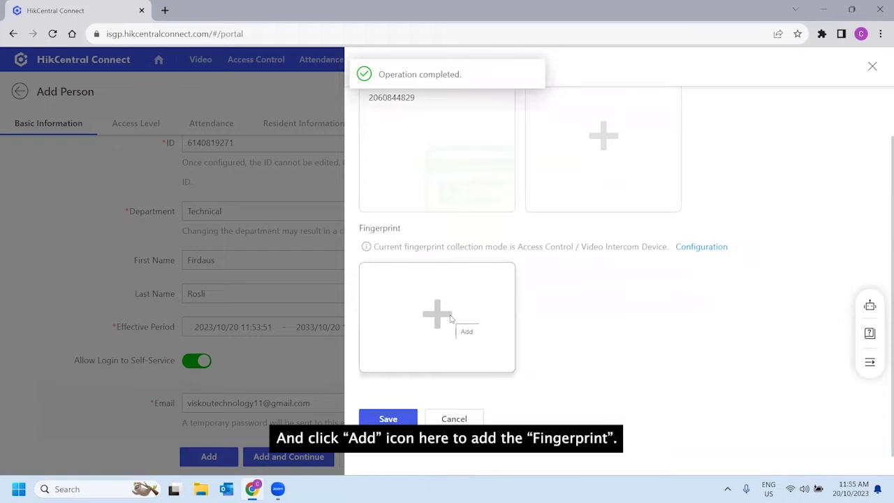
click(450, 320)
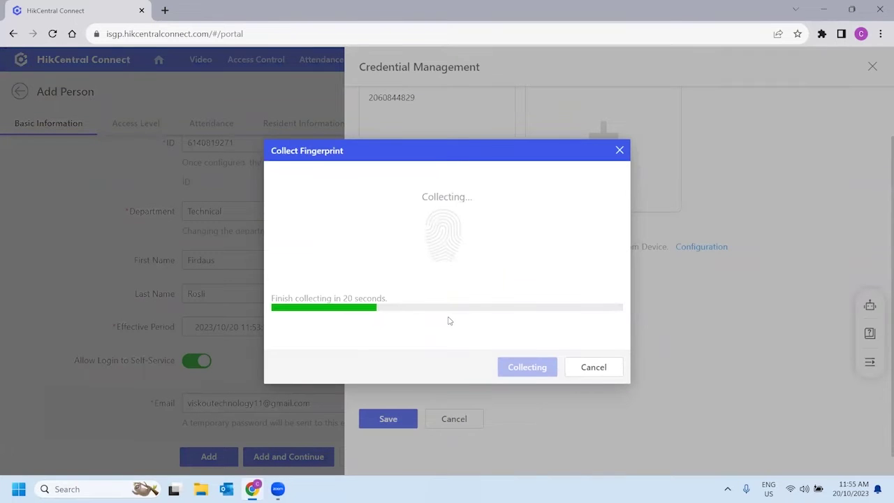
click(541, 370)
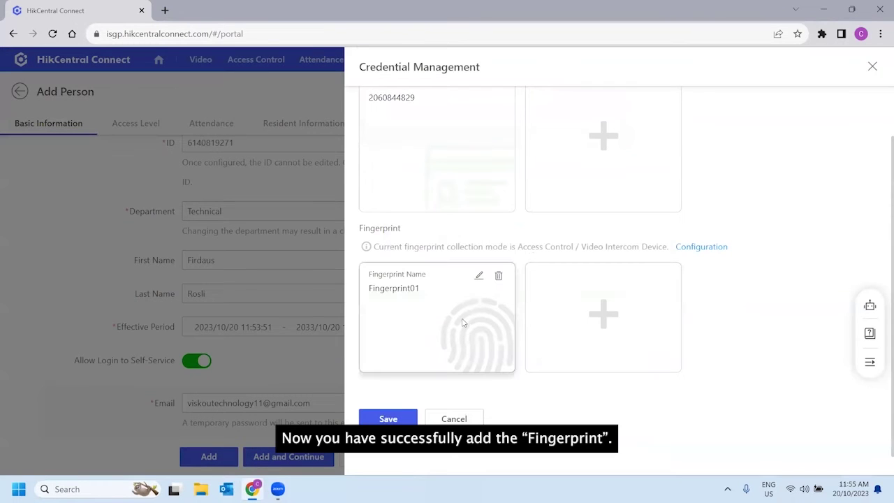
Save the card and fingerprint credentials and add the person.
click(391, 419)
scroll(144, 405, down, 2)
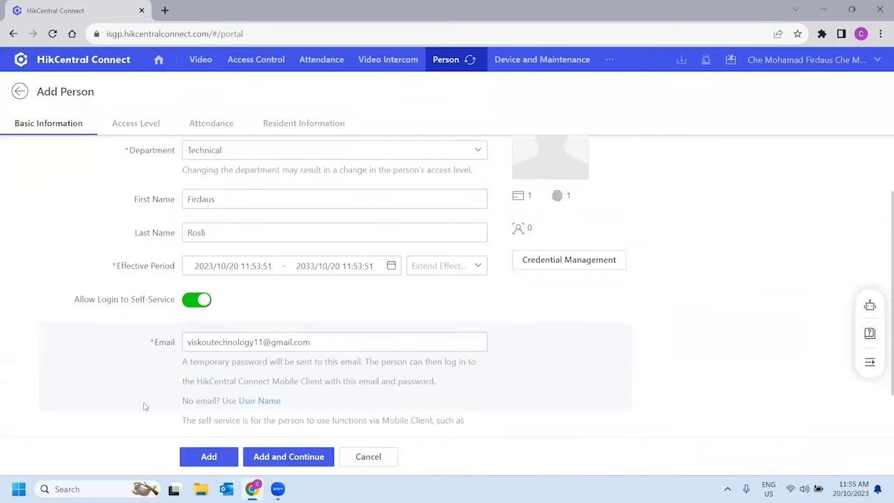
scroll(132, 395, up, 2)
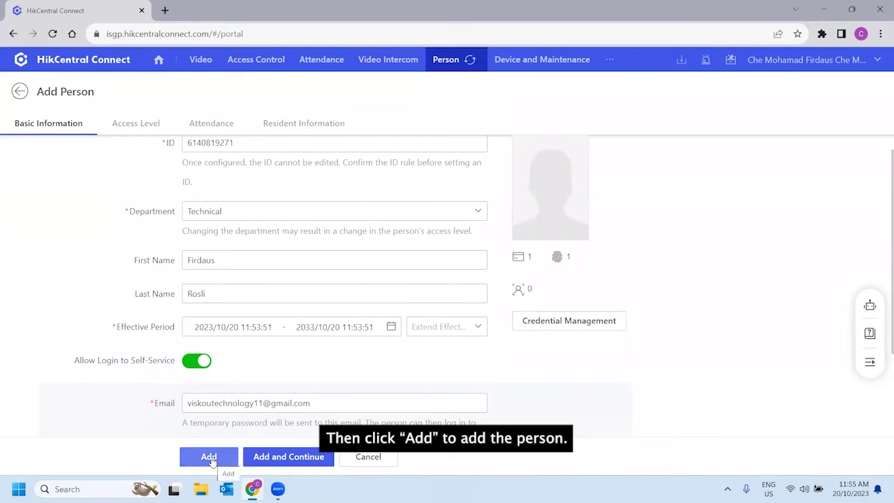
click(208, 457)
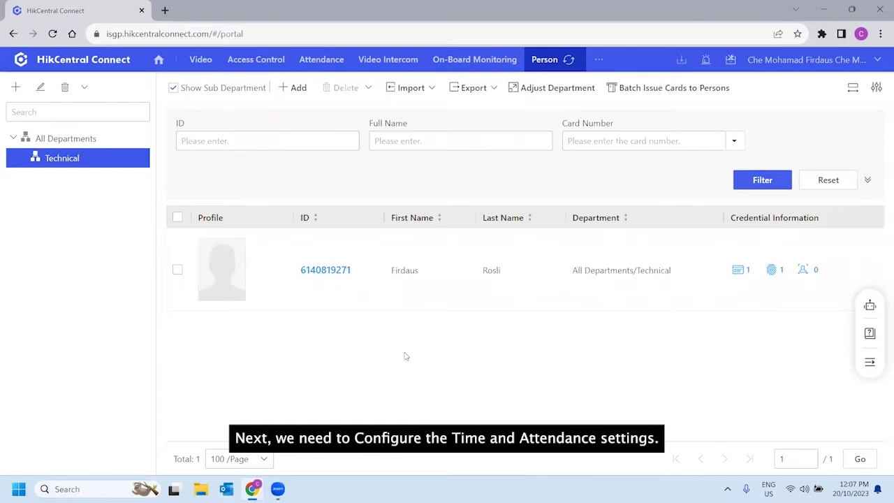
In General attendance overtime settings, count late check-out as overtime for normal shifts.
click(331, 68)
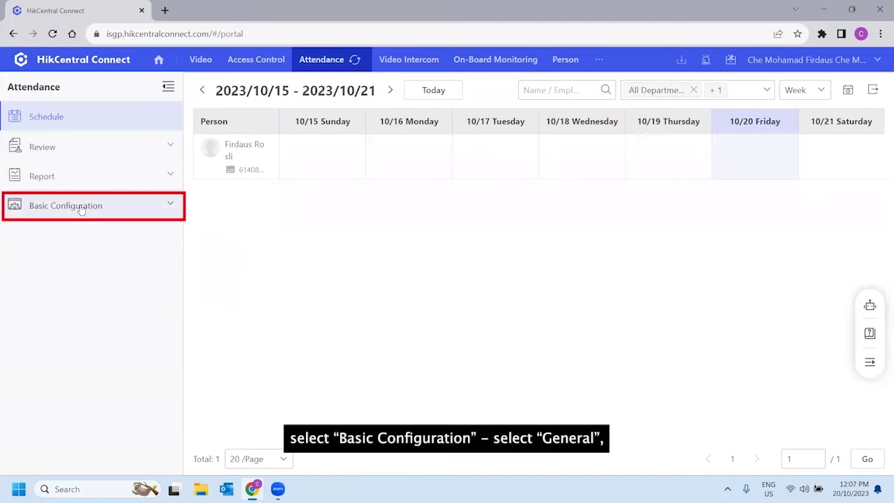
click(110, 212)
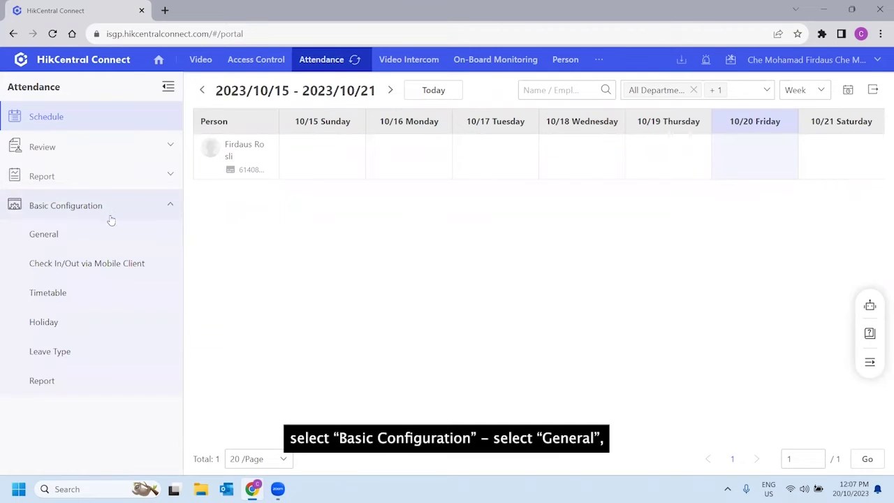
click(114, 241)
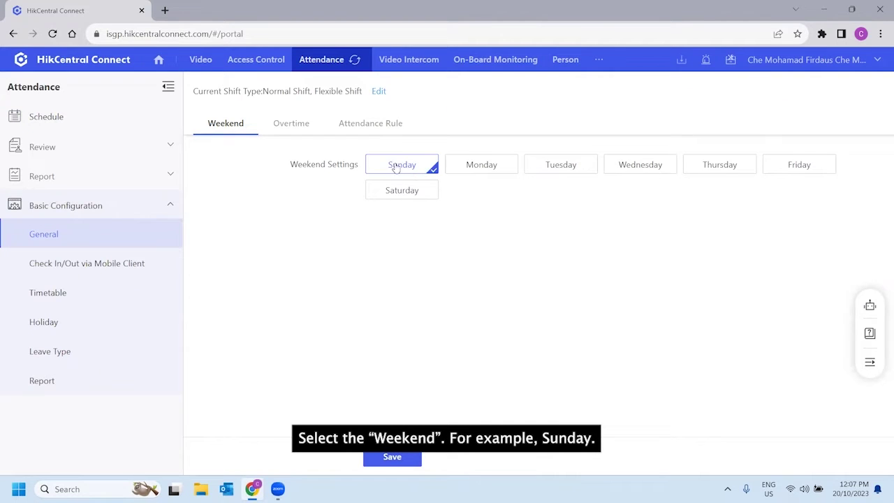
click(301, 131)
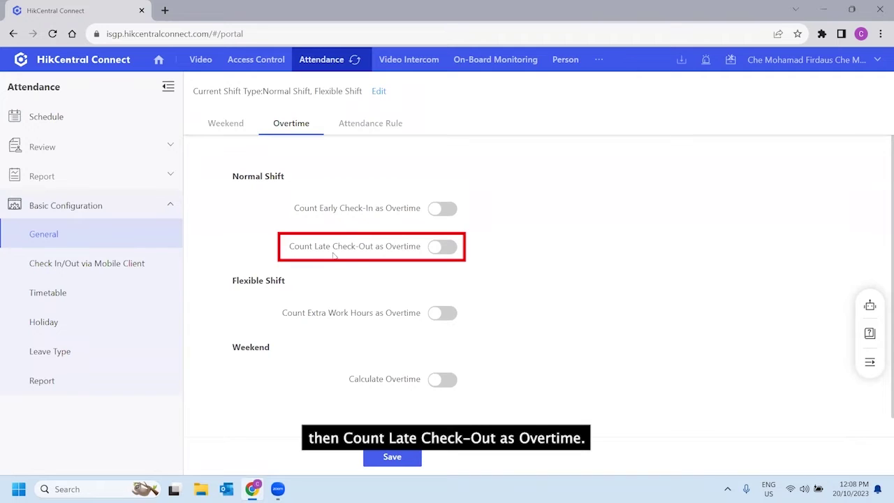
click(447, 253)
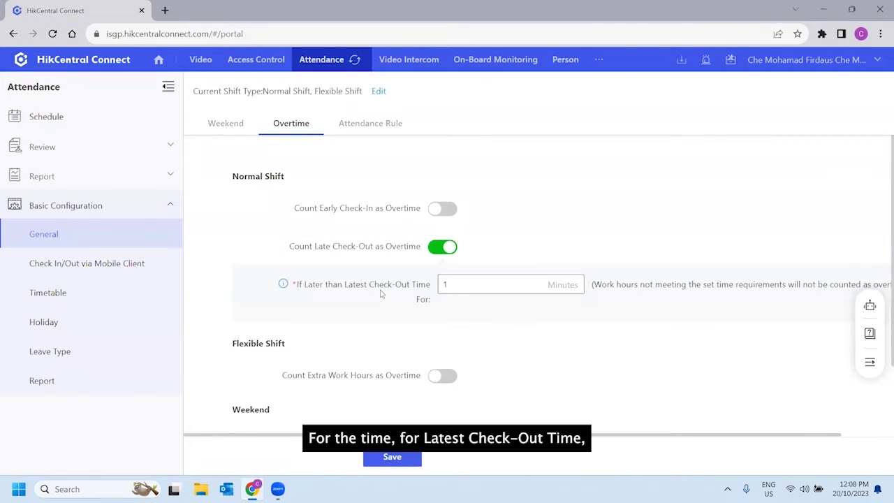
double_click(444, 284)
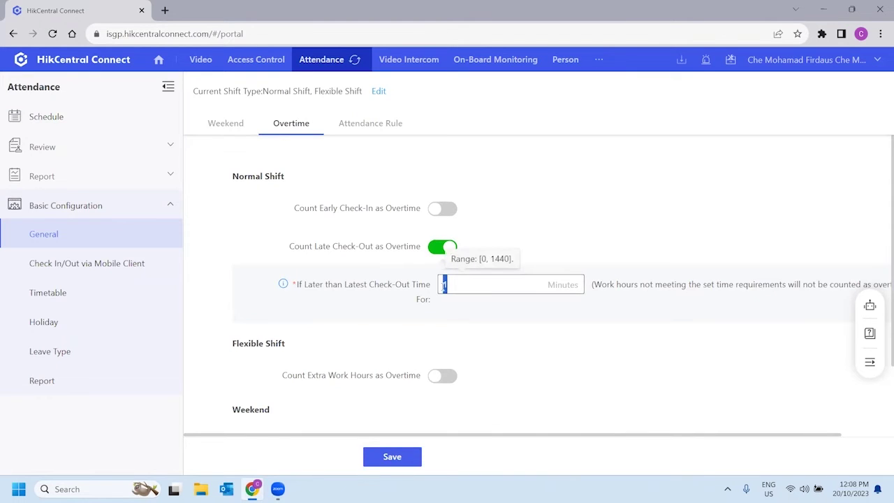
click(483, 312)
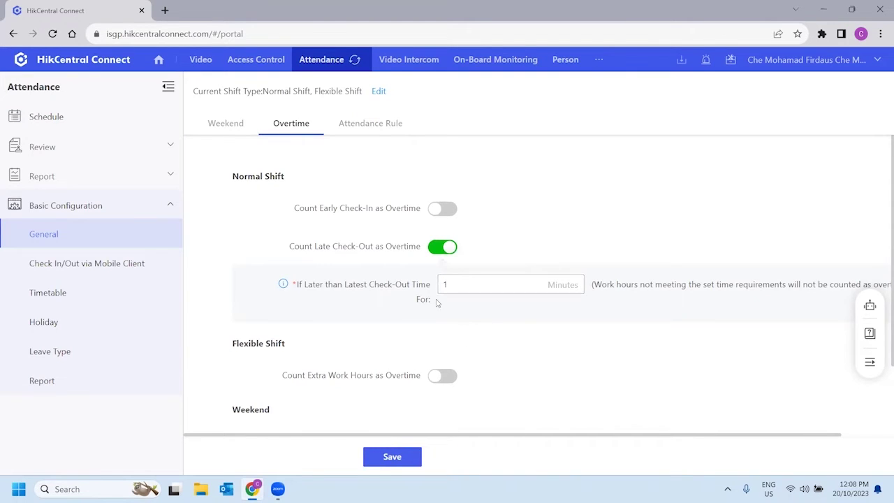
Review the Attendance Rule tab and save it with its default values.
click(377, 130)
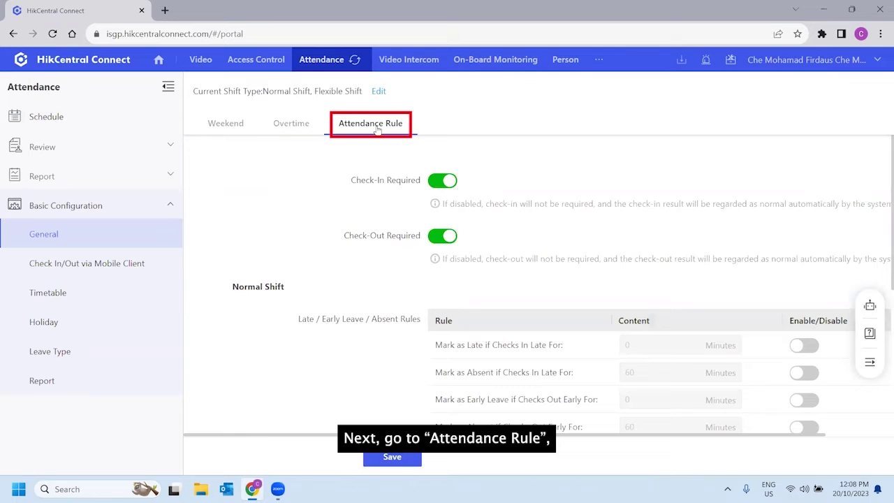
scroll(413, 316, down, 2)
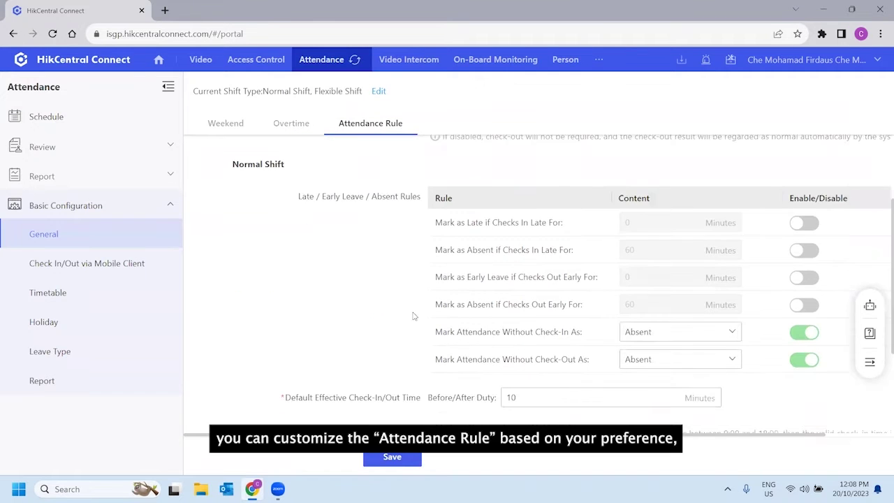
scroll(413, 315, down, 2)
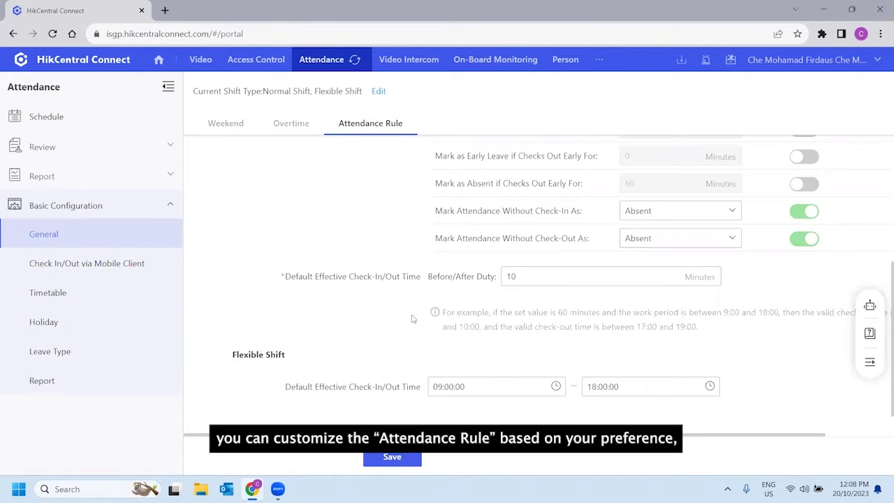
scroll(412, 319, up, 2)
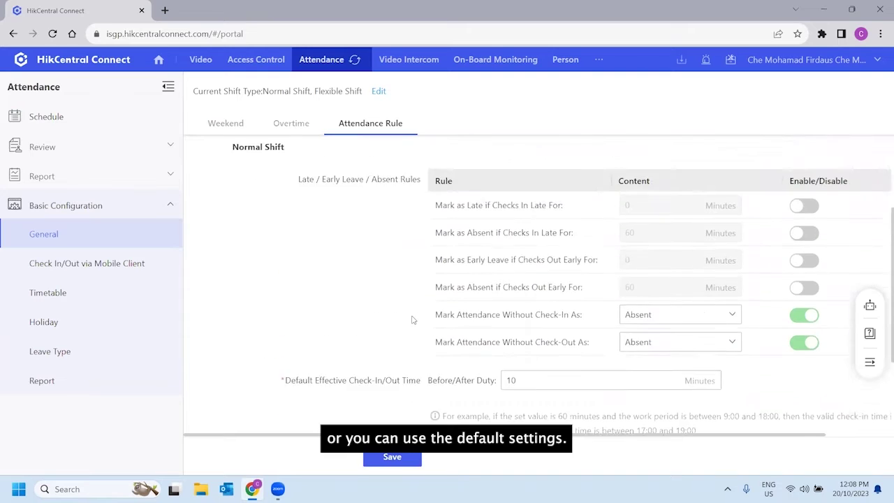
scroll(412, 319, up, 3)
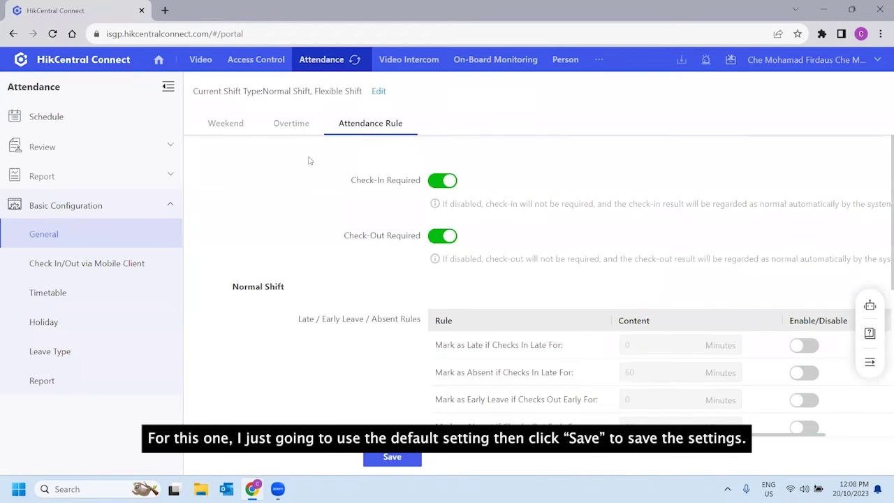
click(392, 457)
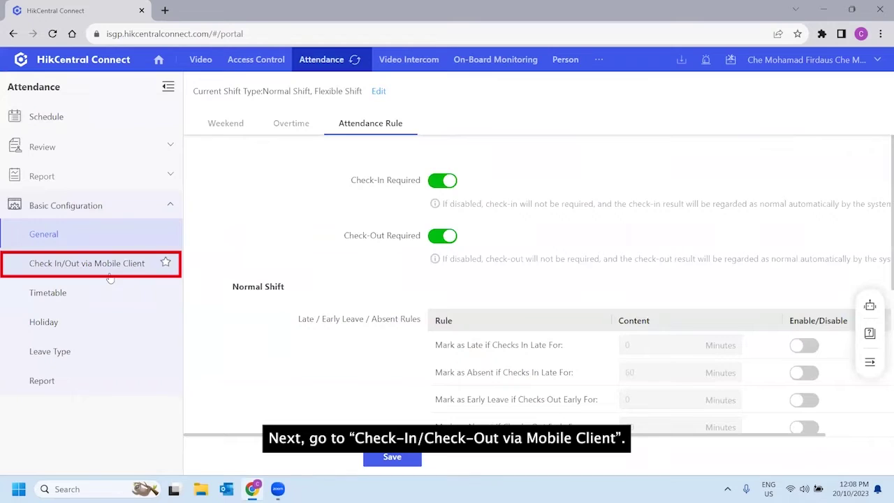
Add the Technical department's employee to the mobile-client check-in/out list.
click(110, 273)
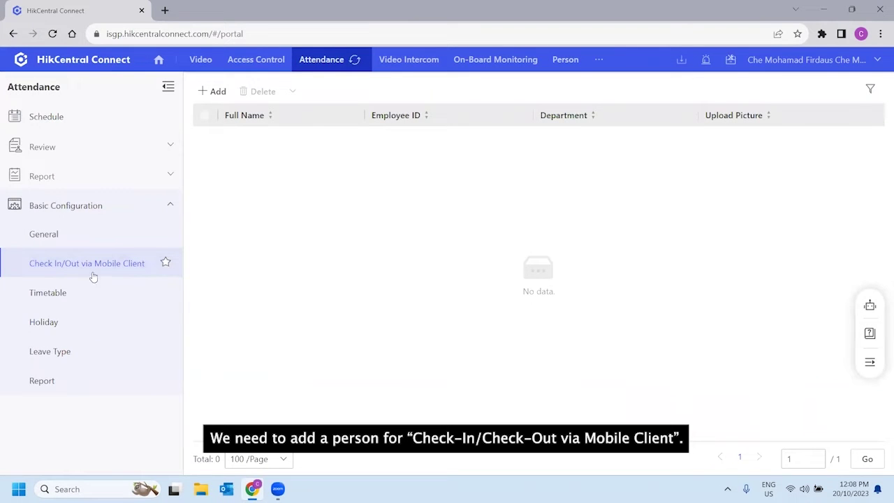
click(220, 93)
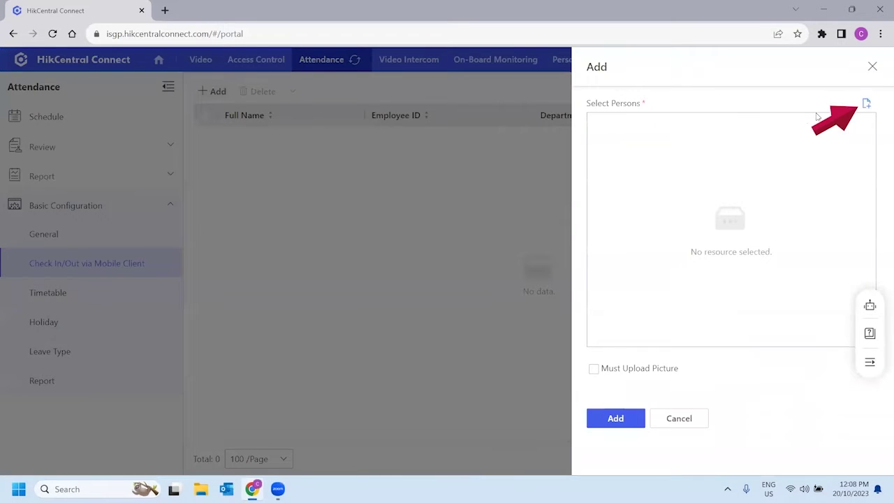
click(866, 103)
click(597, 140)
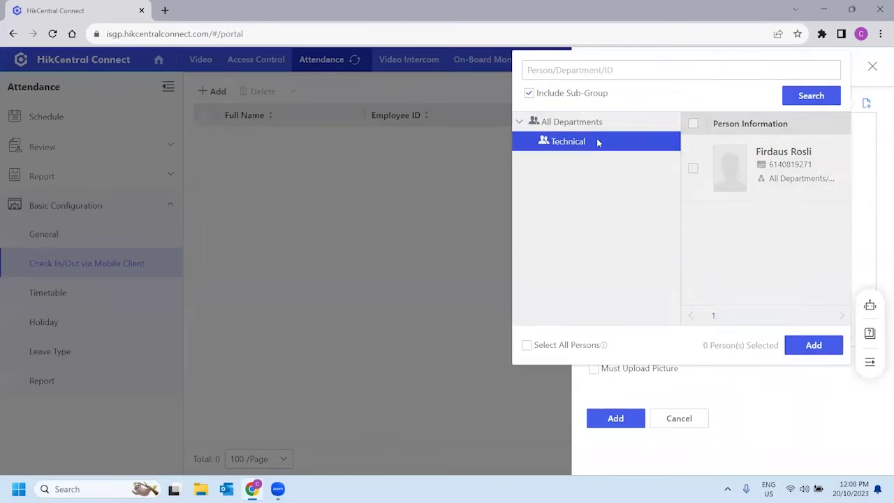
click(691, 168)
click(827, 349)
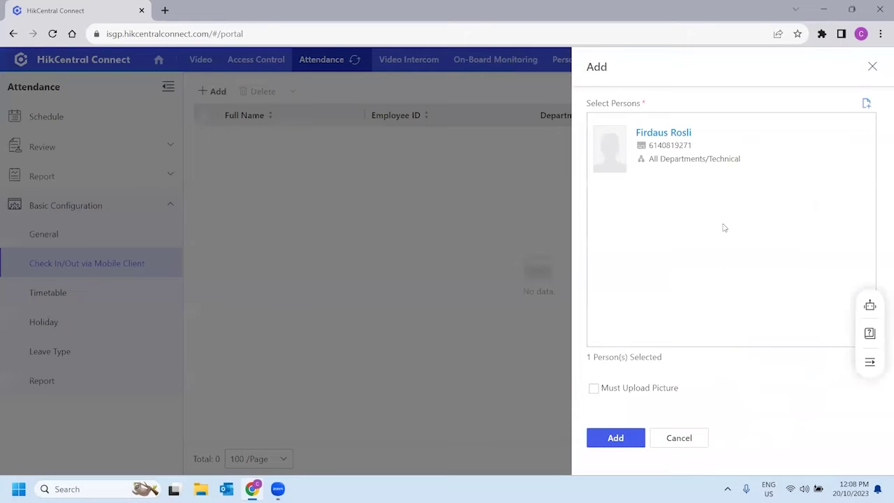
click(628, 439)
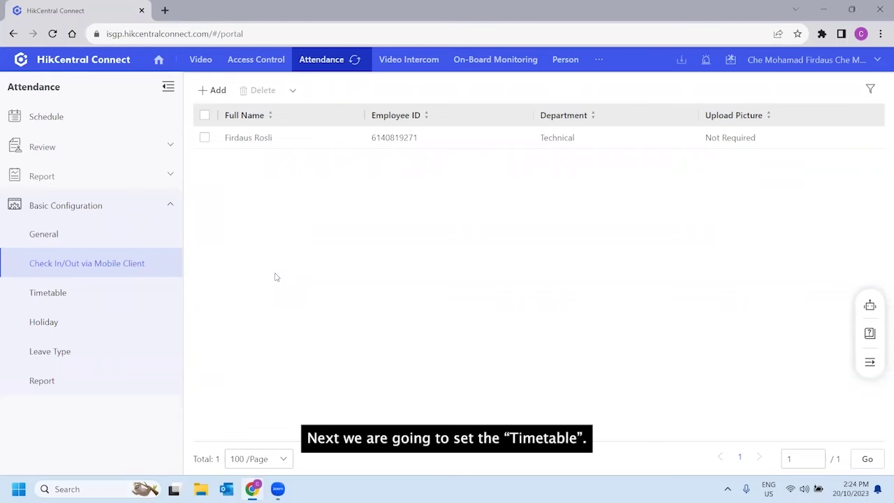
Start a new Flexible Shift timetable named Viskou Timetable.
click(90, 292)
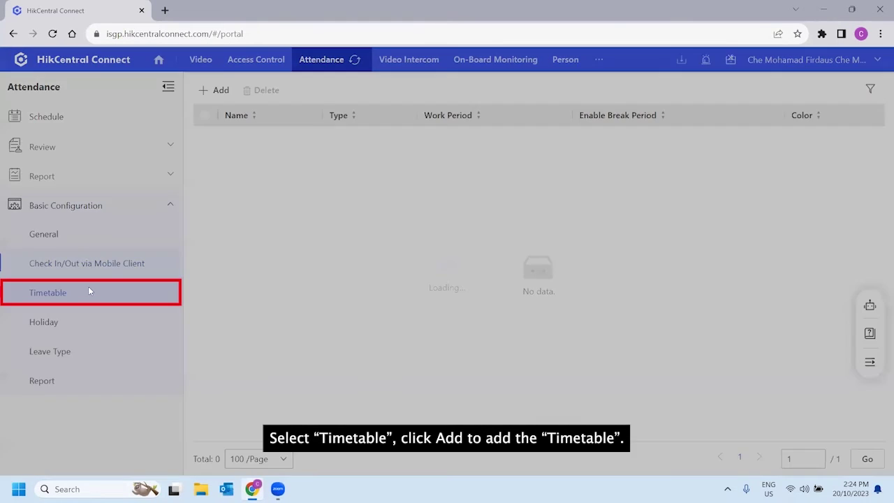
click(220, 91)
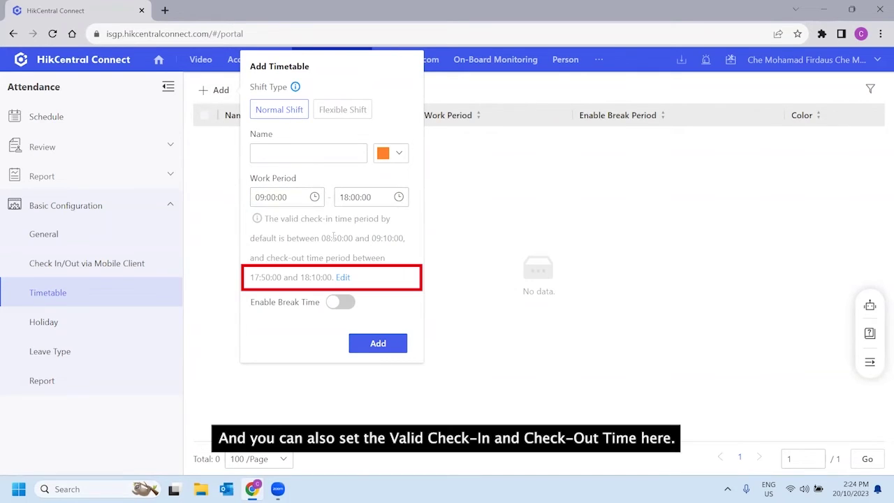
click(343, 277)
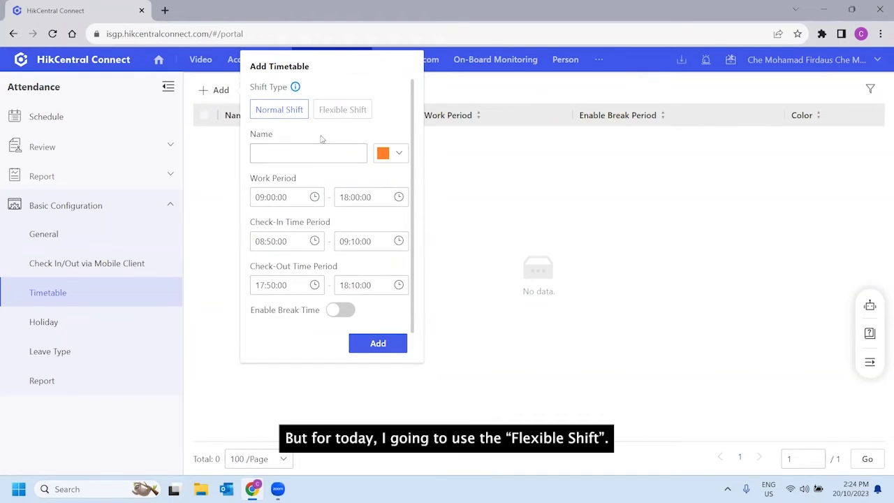
click(354, 115)
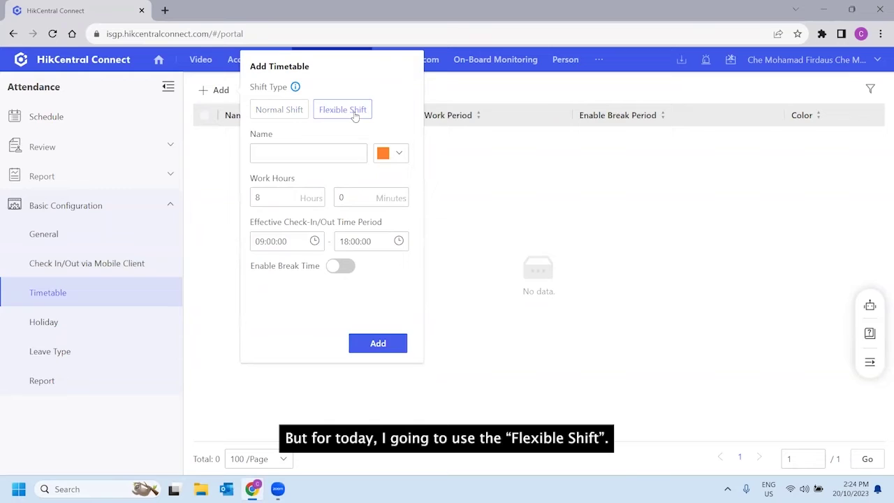
click(284, 152)
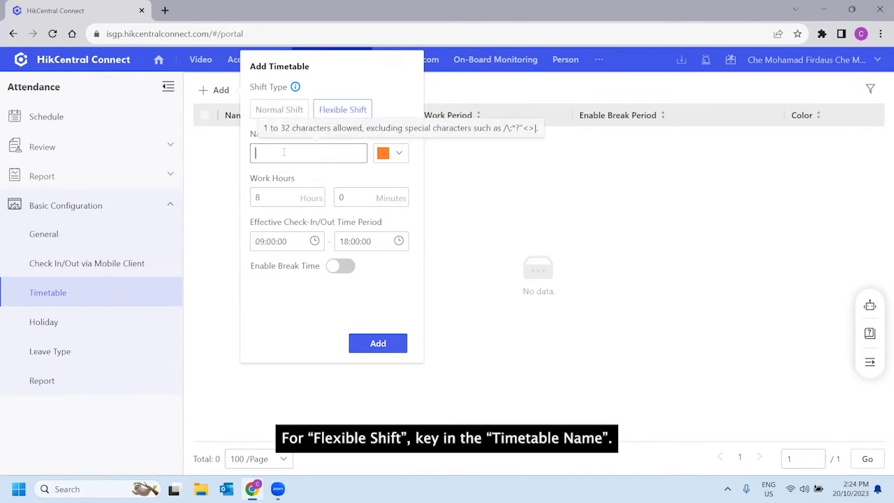
text(Viskou Timetable)
click(297, 182)
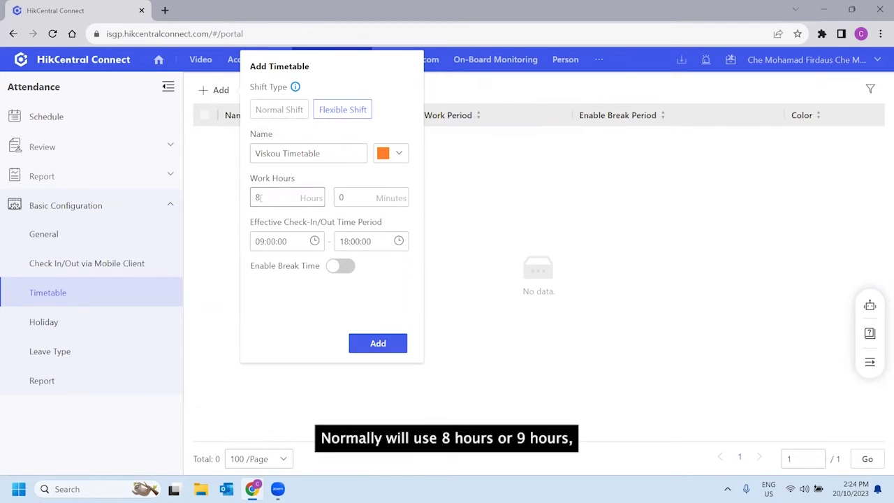
Set the timetable's work duration to 0 hours 5 minutes.
drag(268, 198, 253, 198)
text(0)
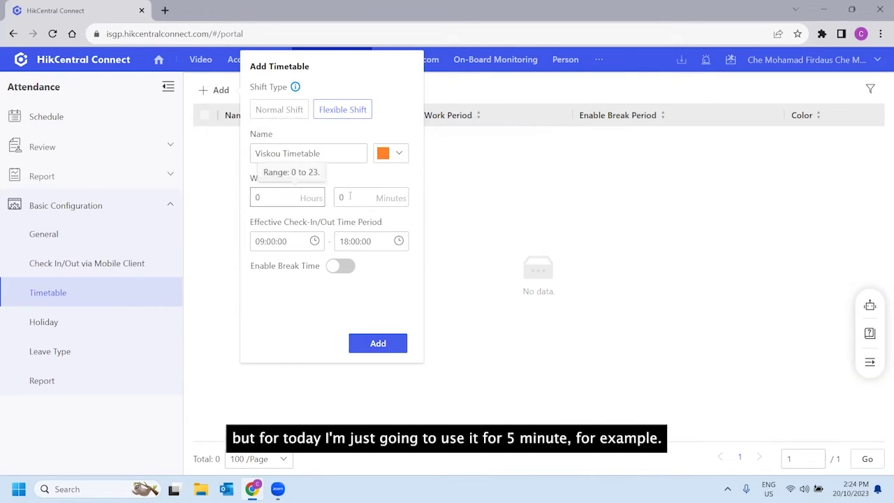
key(Tab)
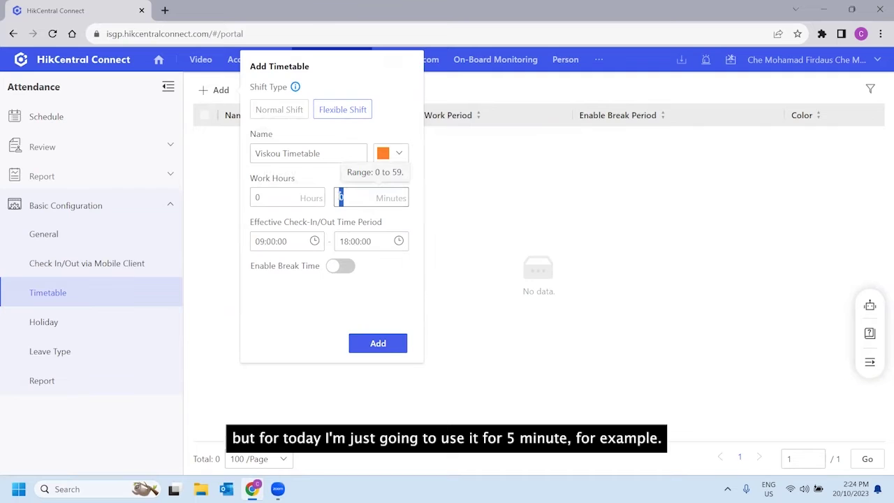
text(5)
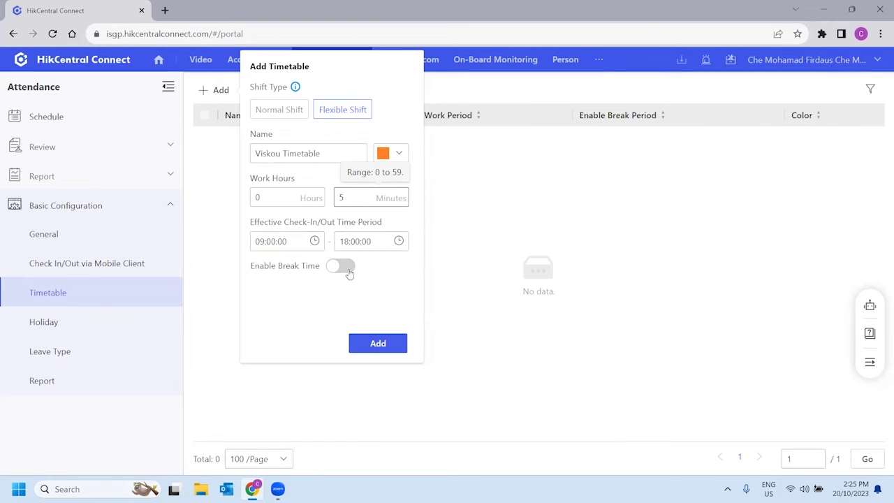
Leave break time off, keep the orange colour, and create the timetable.
click(349, 272)
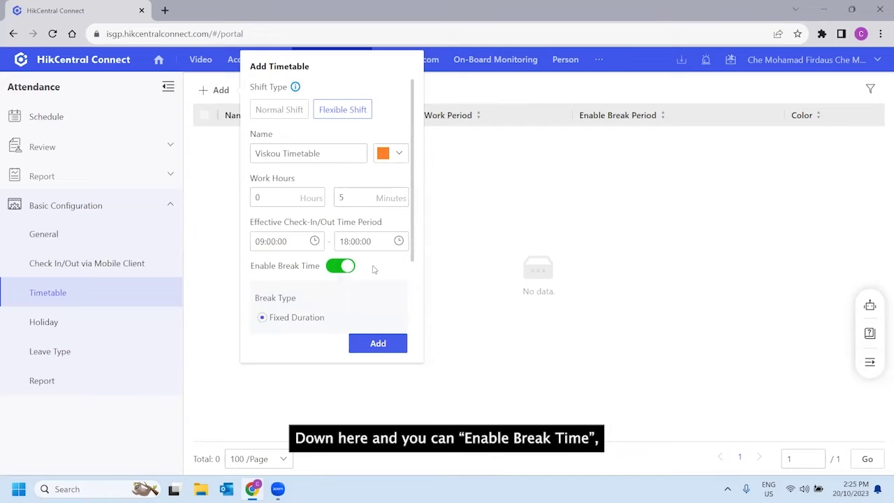
scroll(374, 270, down, 1)
scroll(373, 270, down, 1)
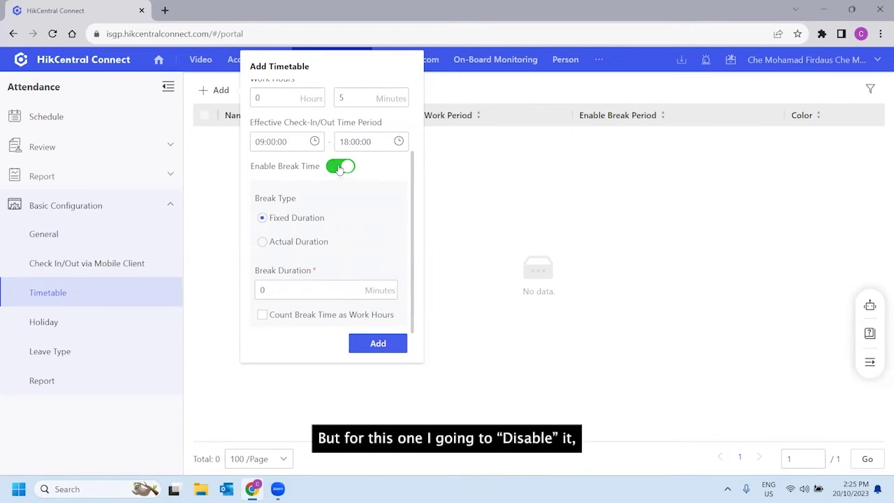
click(339, 169)
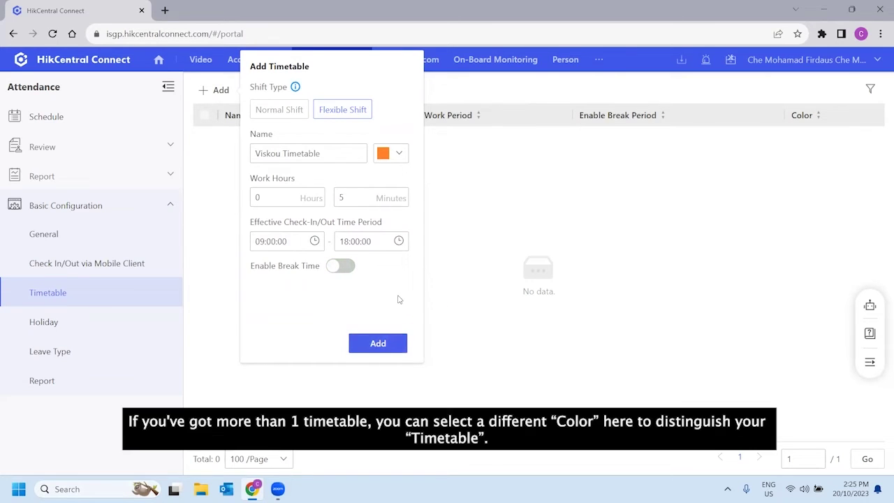
click(399, 154)
scroll(391, 292, down, 2)
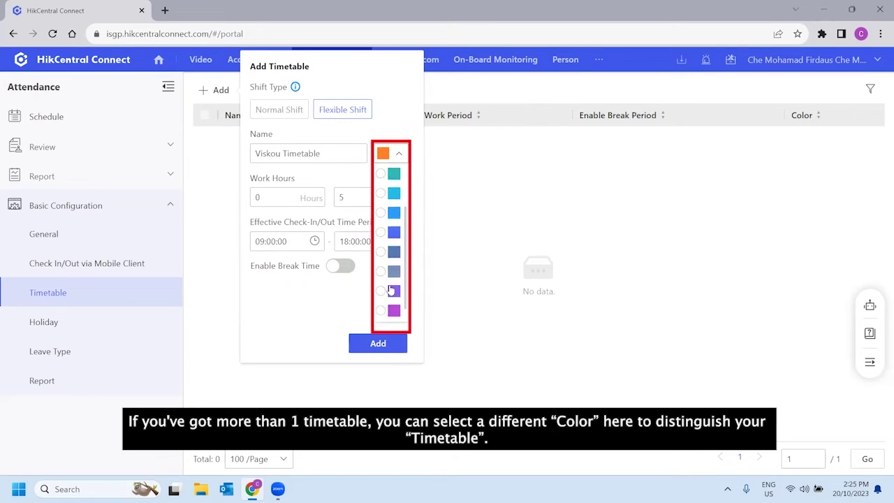
scroll(391, 280, up, 2)
click(399, 154)
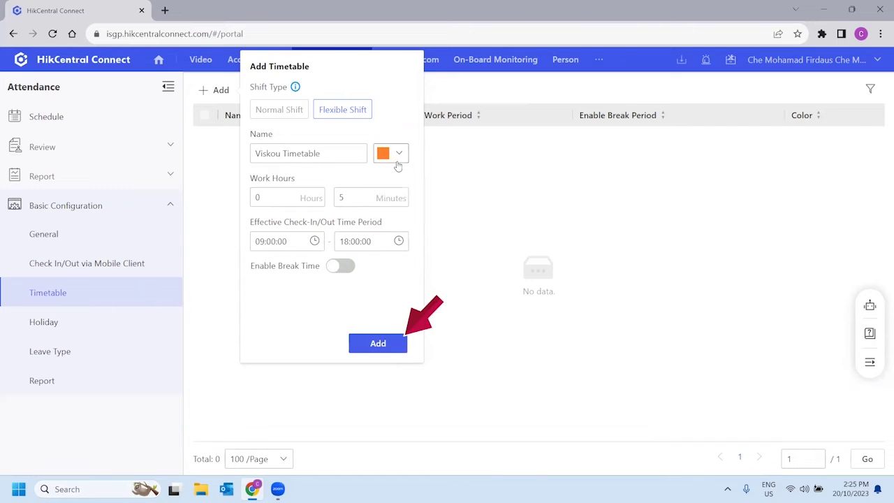
click(378, 342)
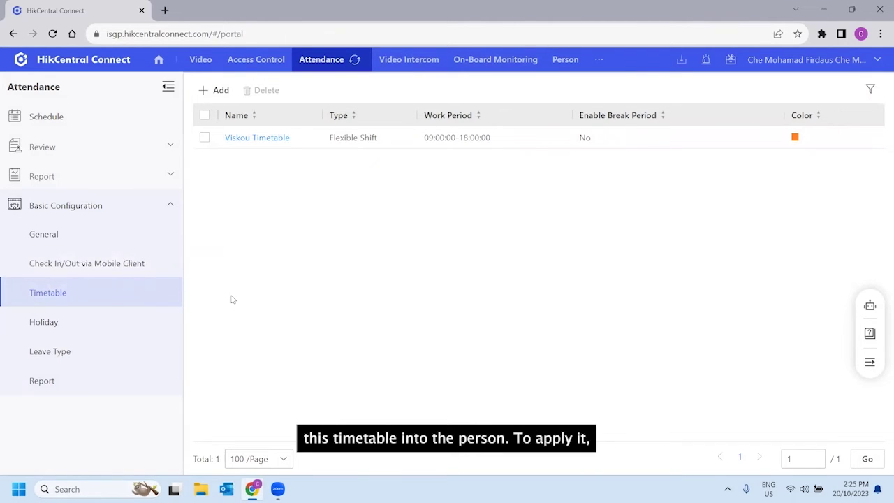
Schedule a flexible shift on Monday 10/16, repeating Monday to Saturday.
click(84, 119)
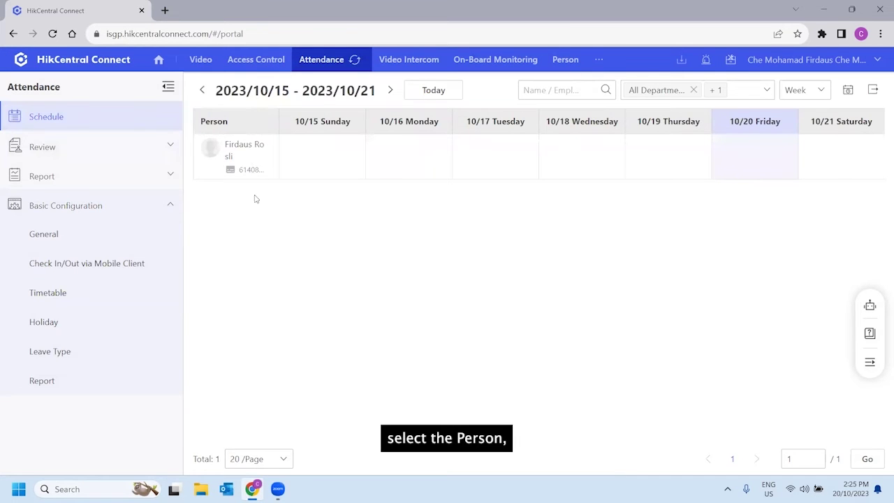
click(410, 145)
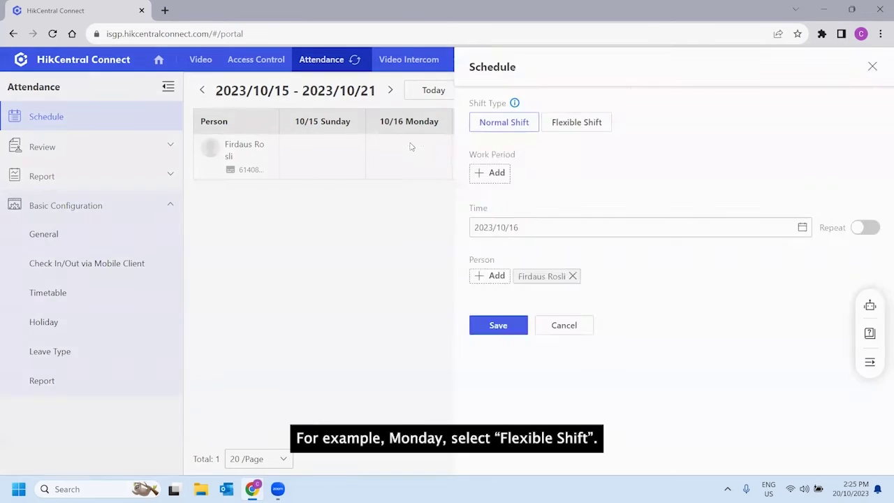
click(591, 130)
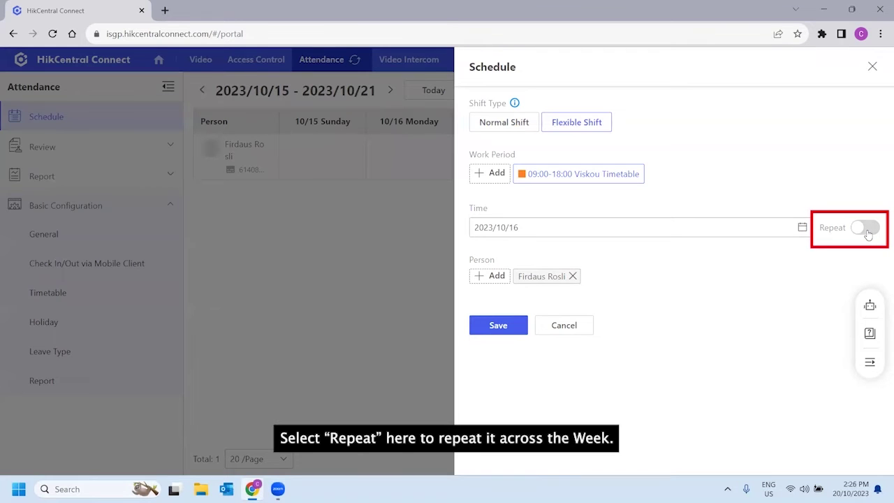
click(868, 234)
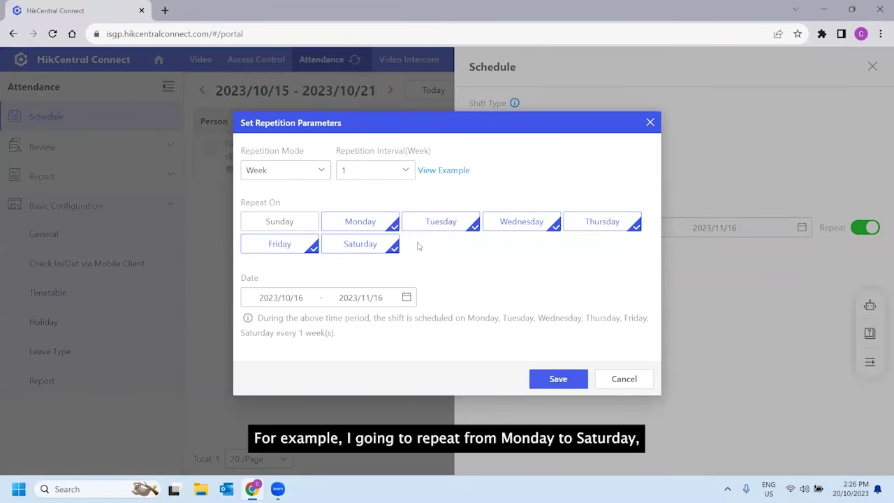
click(397, 246)
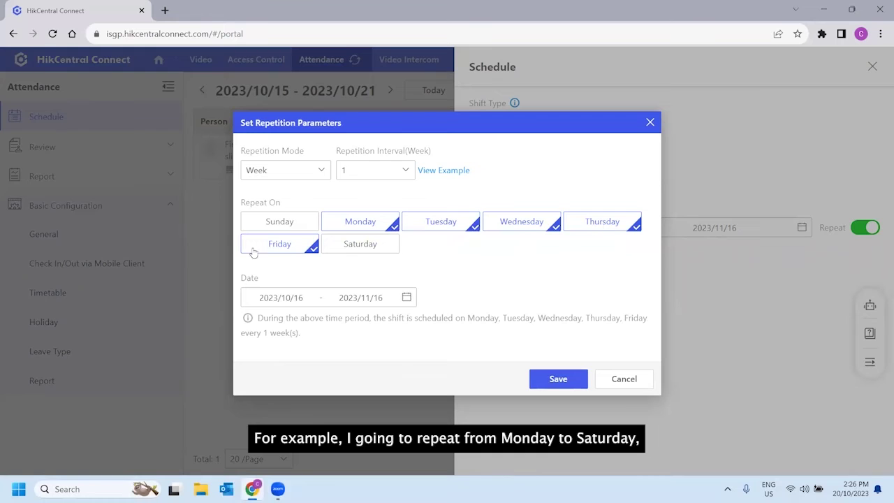
click(346, 251)
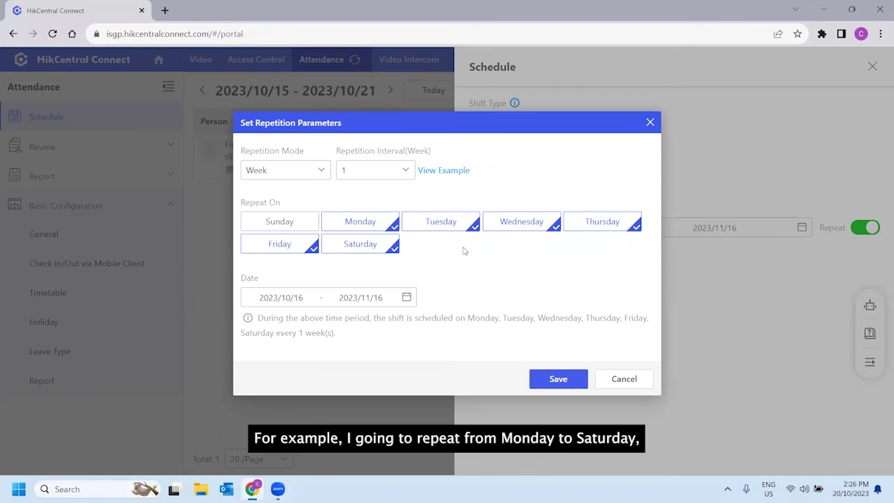
Set the effective dates 2023/10/20–2023/12/31 and save the repeating schedule.
click(407, 296)
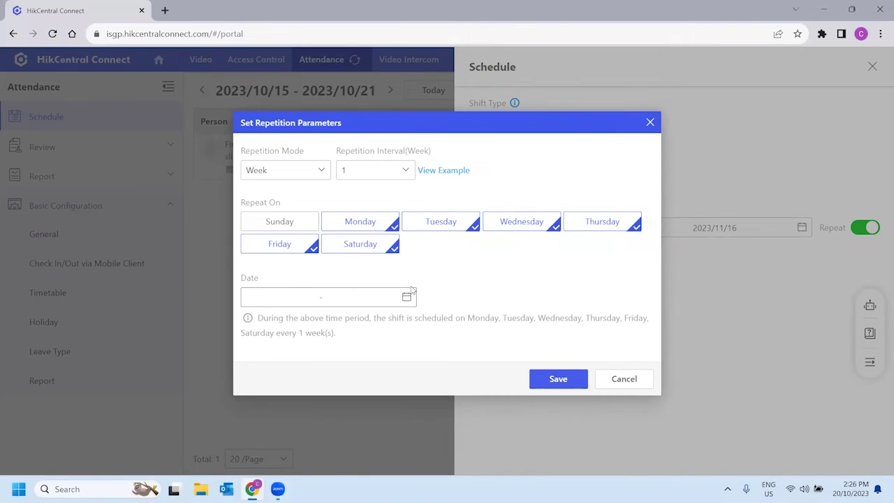
click(405, 297)
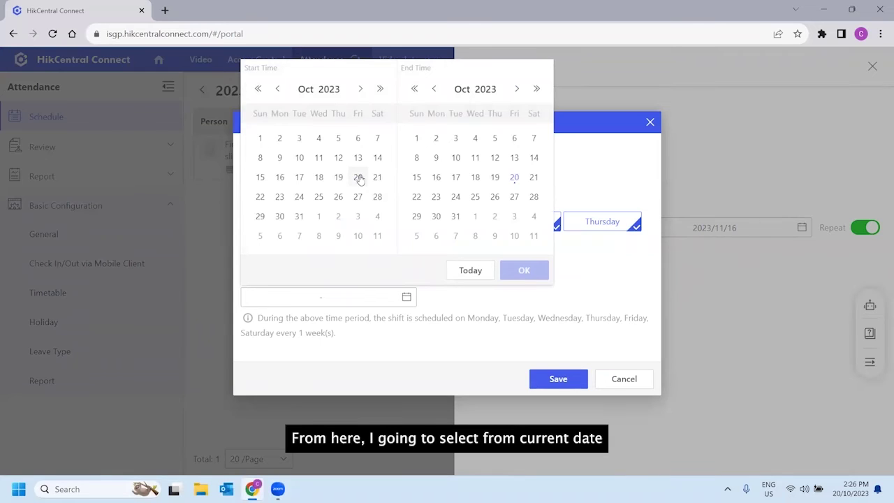
click(357, 177)
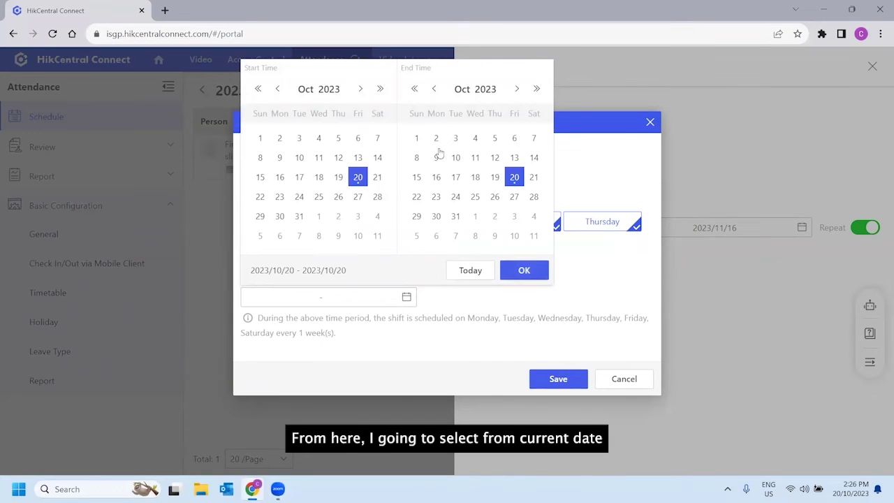
double_click(517, 89)
click(416, 236)
click(520, 272)
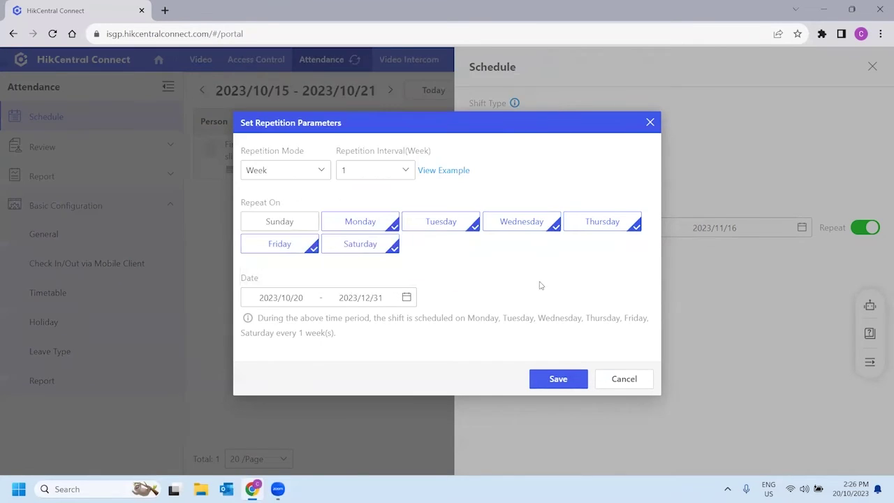
click(558, 378)
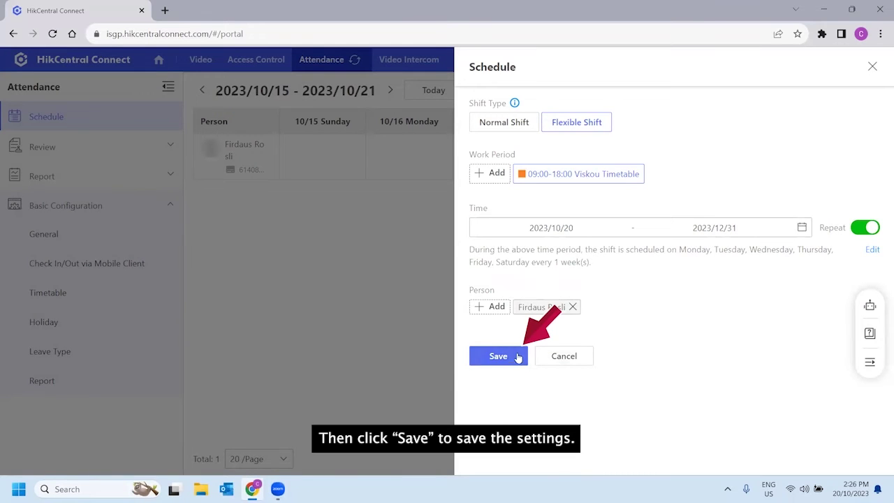
click(516, 357)
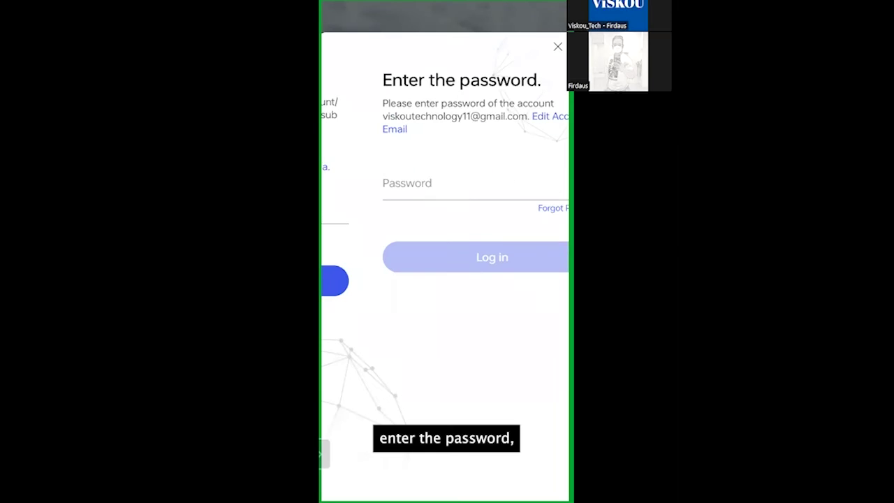
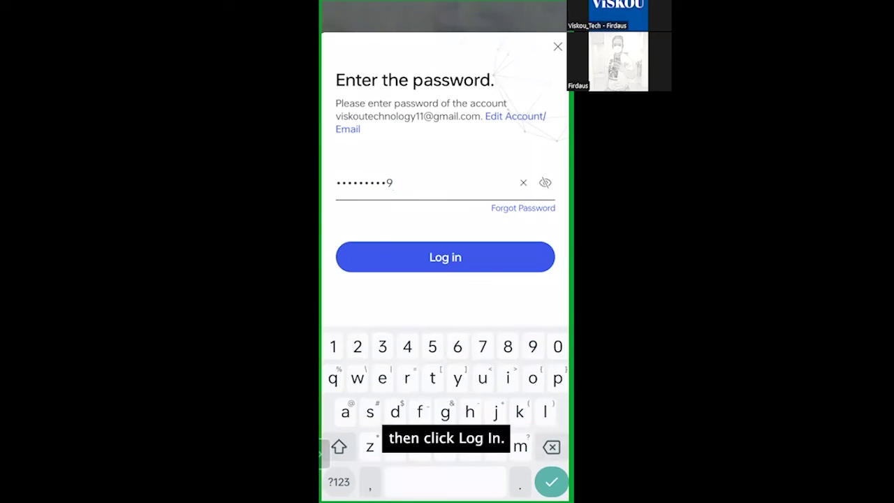
Sign in to the employee's mobile account with the account password.
key(Return)
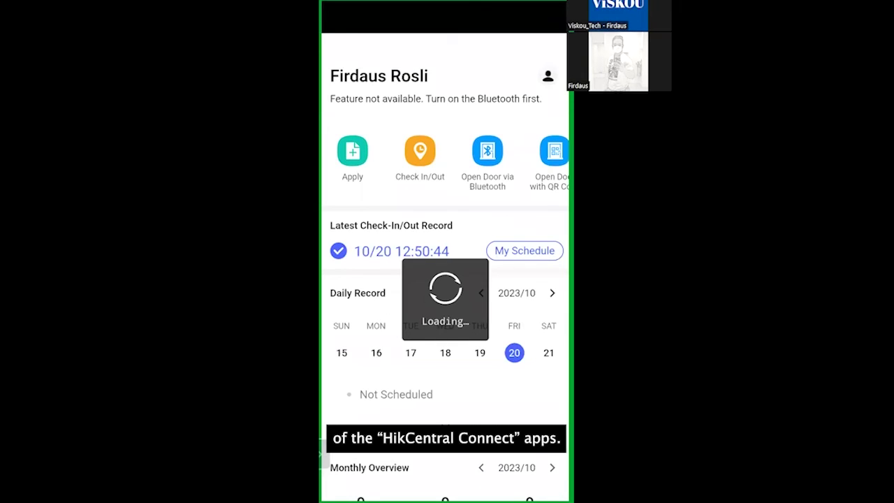
scroll(445, 279, down, 1)
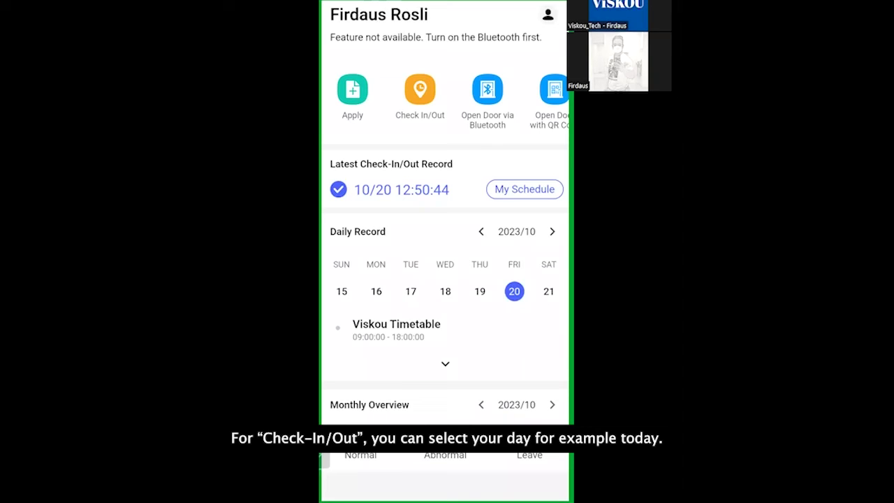
Confirm Friday 20's Daily Record shows Viskou Timetable 09:00–18:00, then view the check-in/out records.
click(548, 291)
click(513, 291)
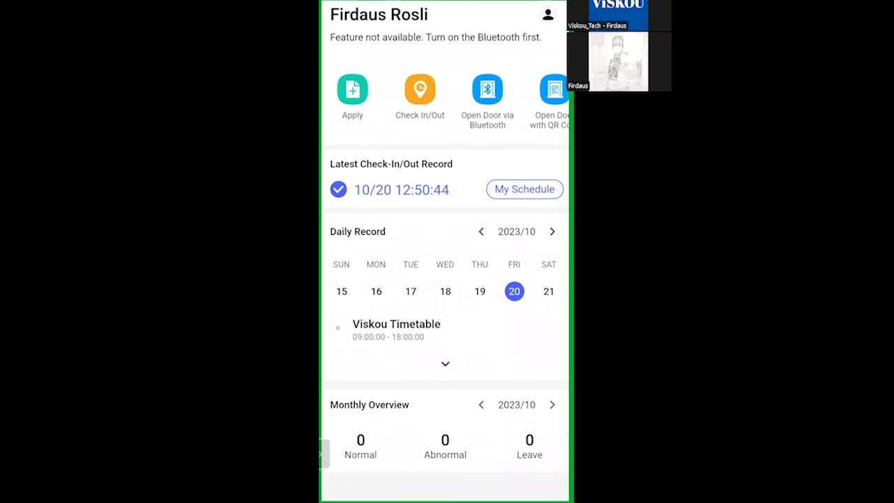
click(419, 89)
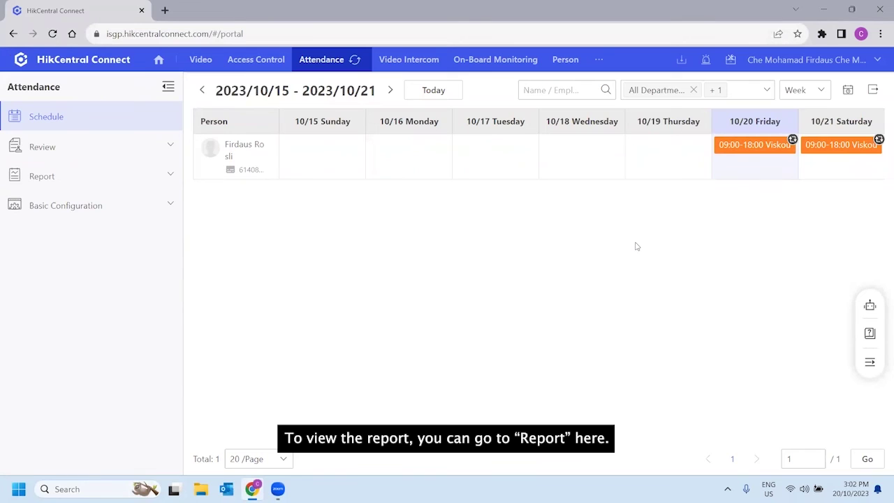
Open the Mobile Transaction report to list the 2023-10-20 mobile check-ins.
click(64, 180)
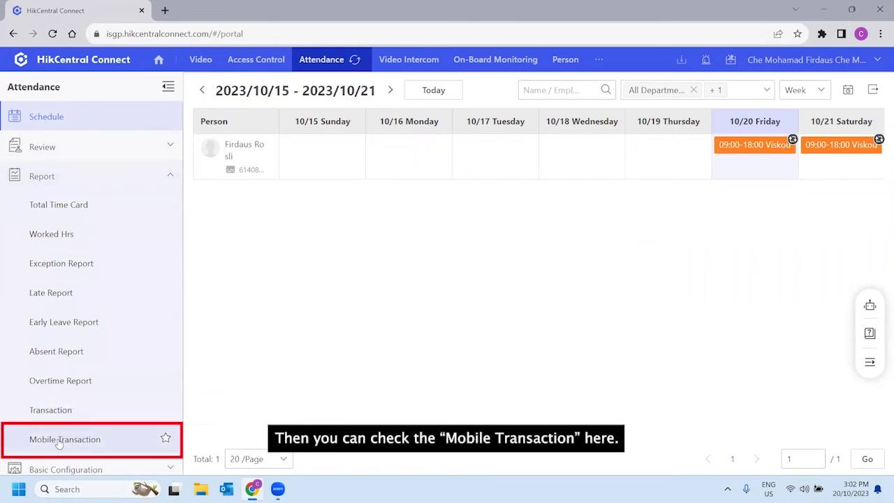
click(116, 442)
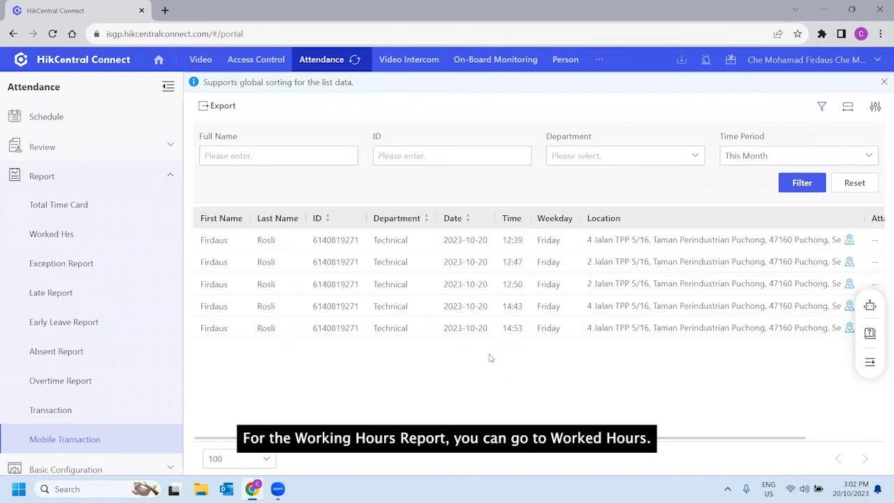
Show the Worked Hrs report filtered to the Technical department for Today.
click(84, 235)
click(614, 156)
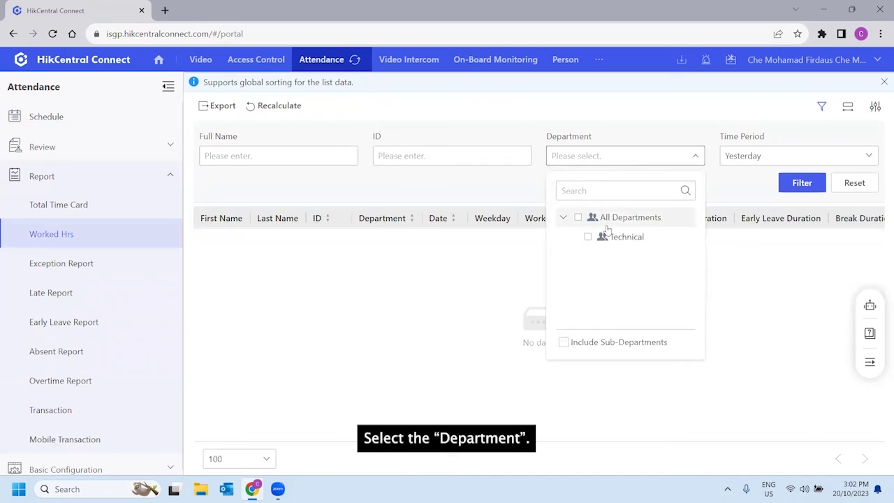
click(587, 237)
click(738, 156)
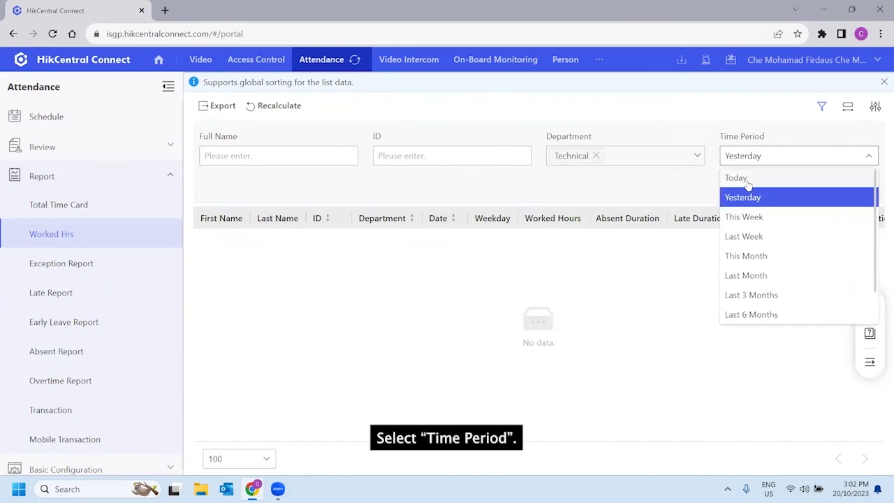
click(746, 179)
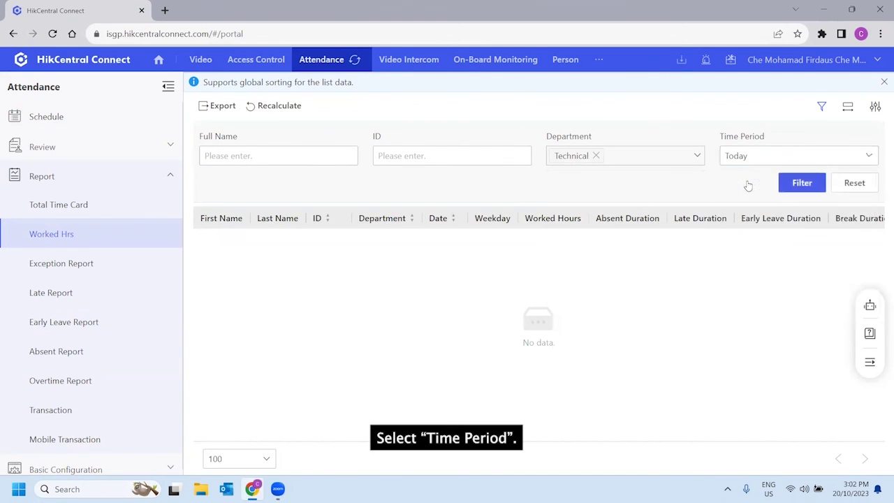
Recalculate attendance for all persons from 2023/10/19 to 2023/10/20.
click(272, 112)
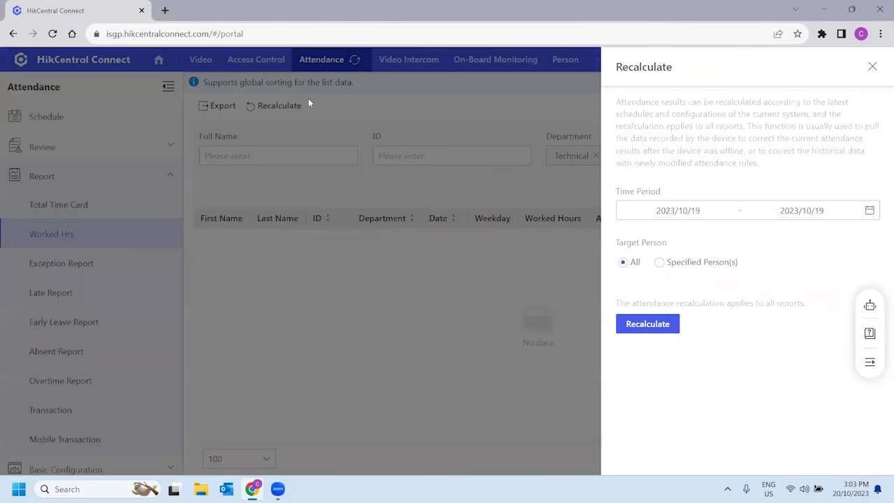
click(869, 211)
click(858, 342)
click(860, 432)
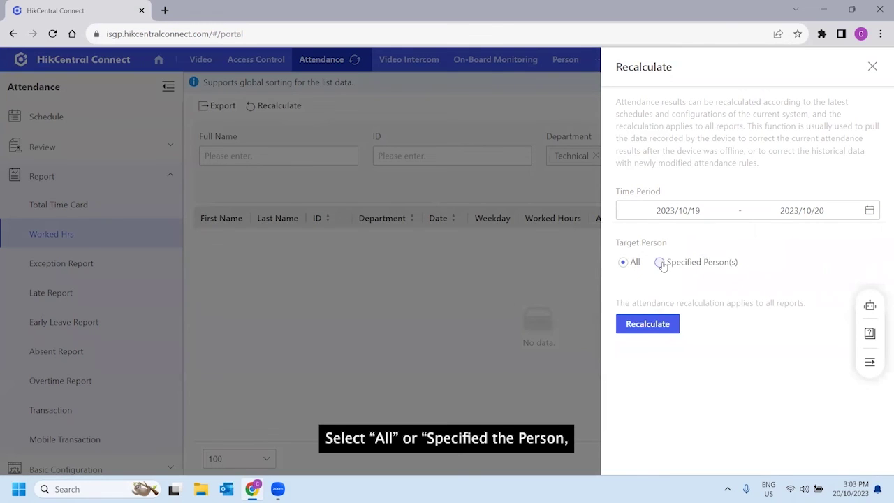
click(651, 328)
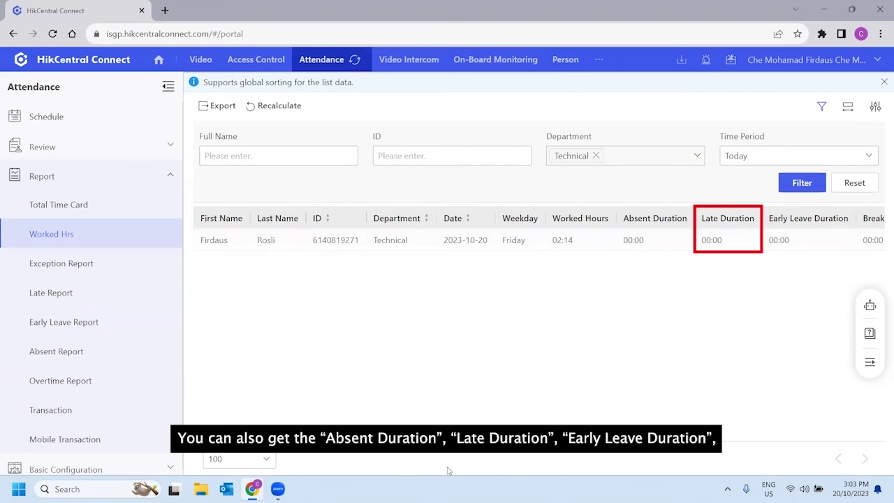
scroll(765, 433, right, 10)
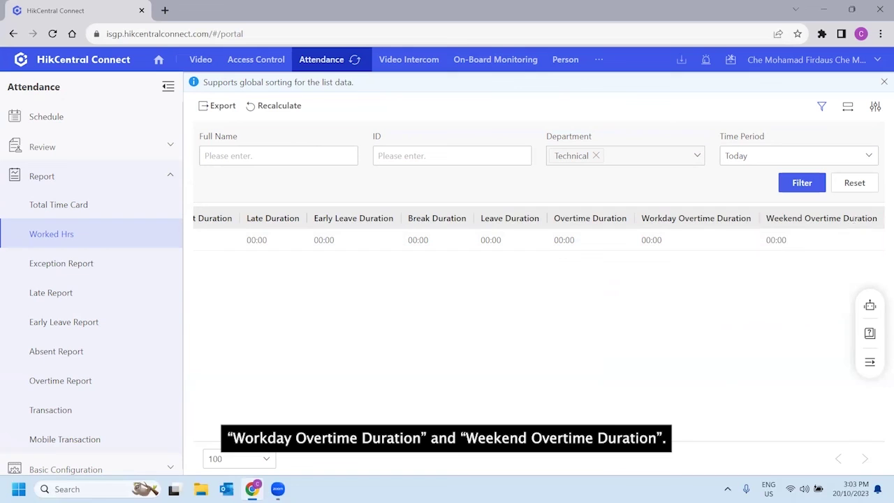
scroll(849, 221, left, 10)
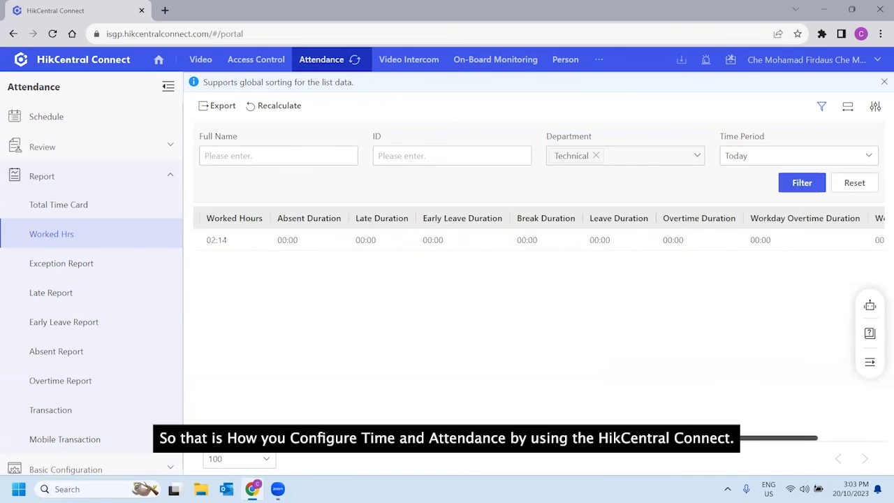